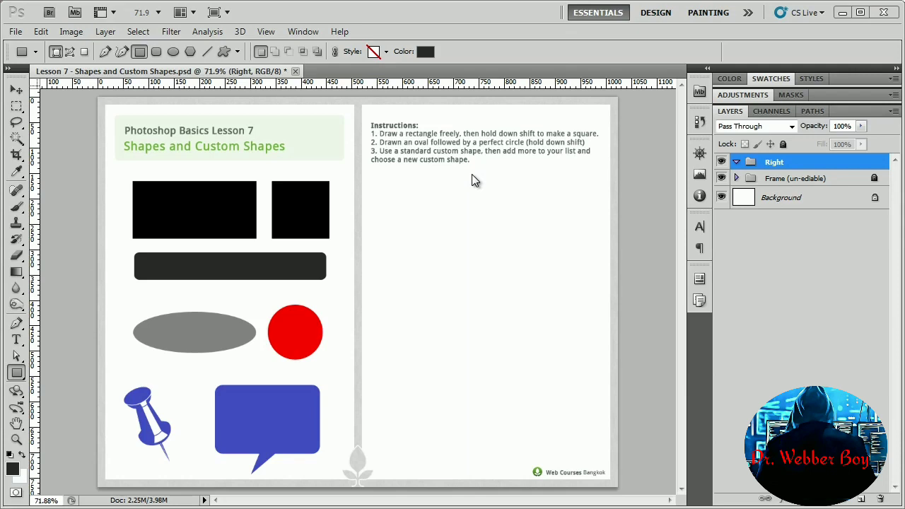
Examine the available shape tools, the Rectangle tool's presets and its geometry options.
click(21, 376)
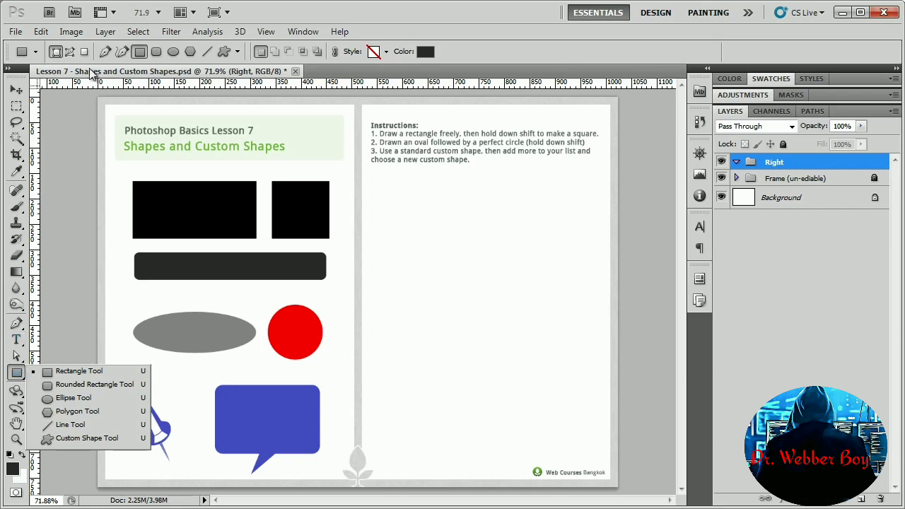
click(36, 52)
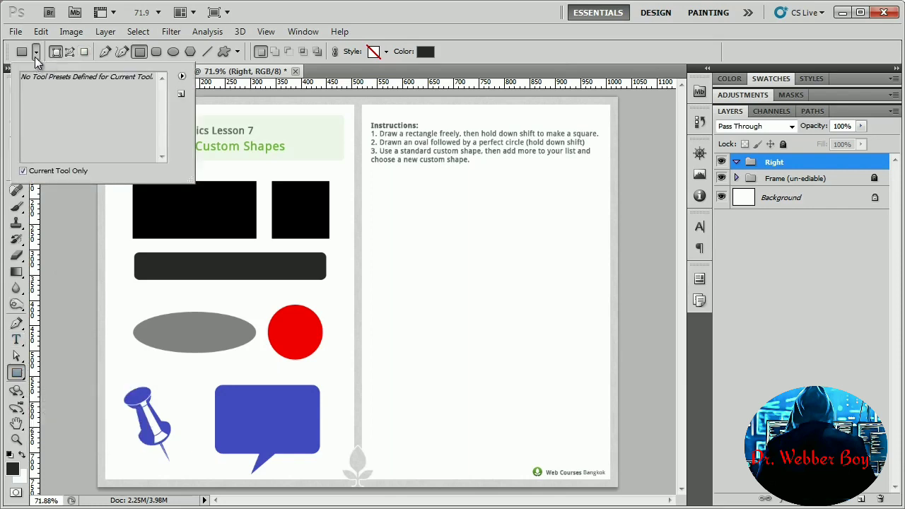
click(36, 52)
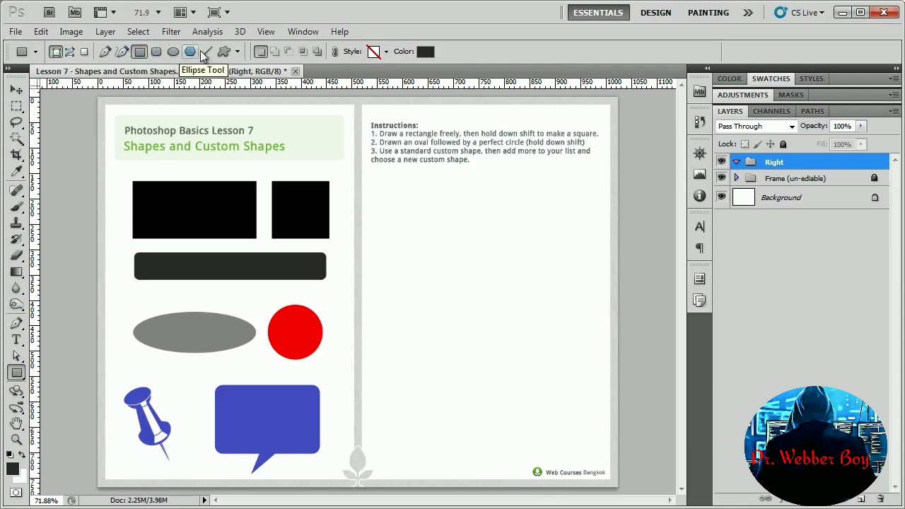
click(22, 376)
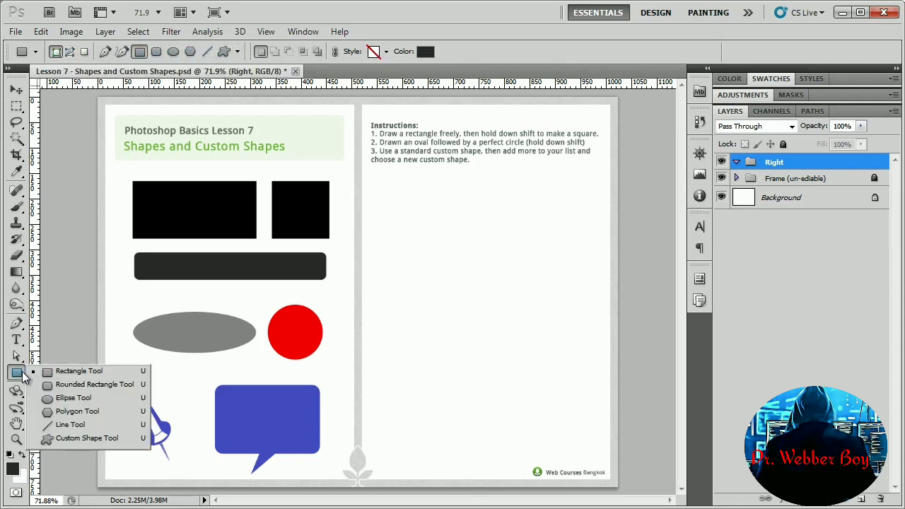
click(238, 52)
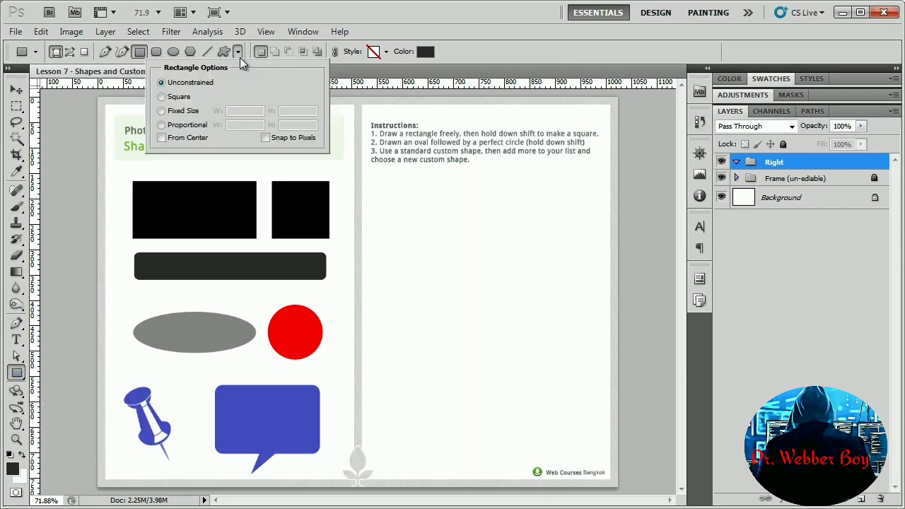
click(399, 35)
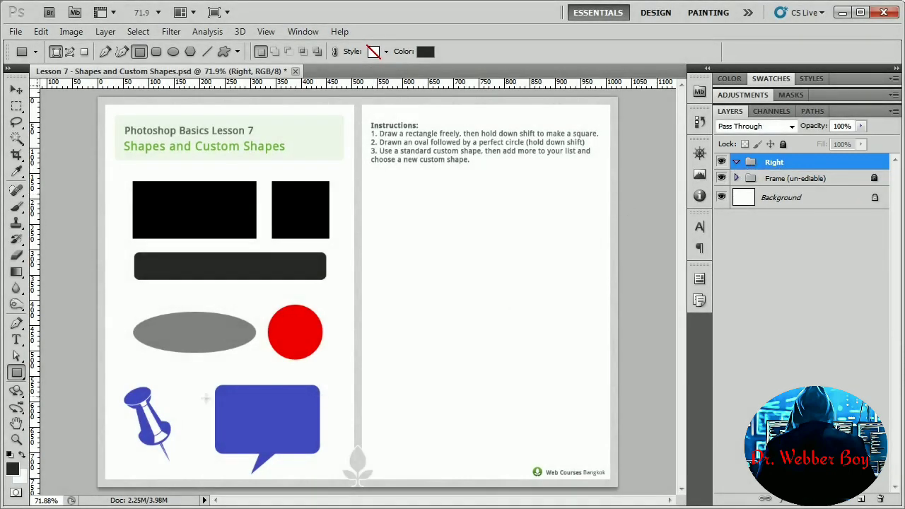
Set the foreground colour to black (000000) and draw a rectangle about 285 by 115 px below the Instructions text.
click(12, 470)
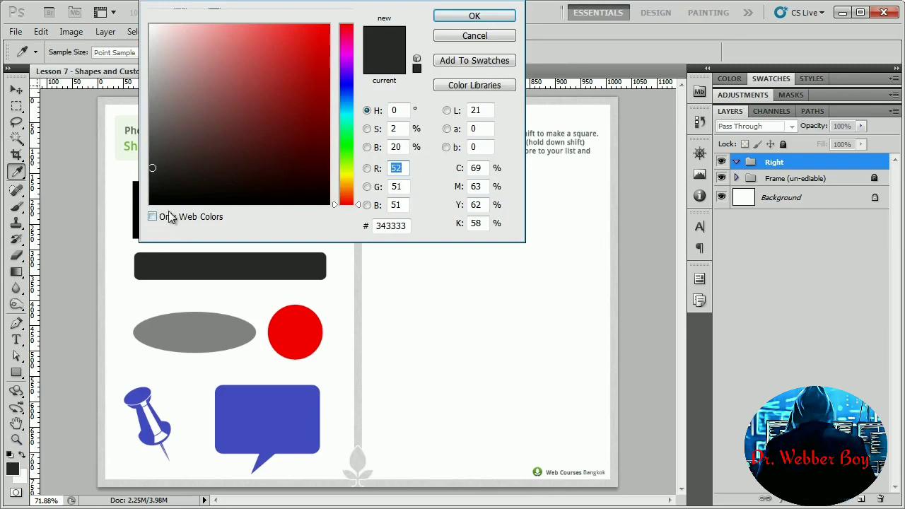
drag(165, 191, 146, 208)
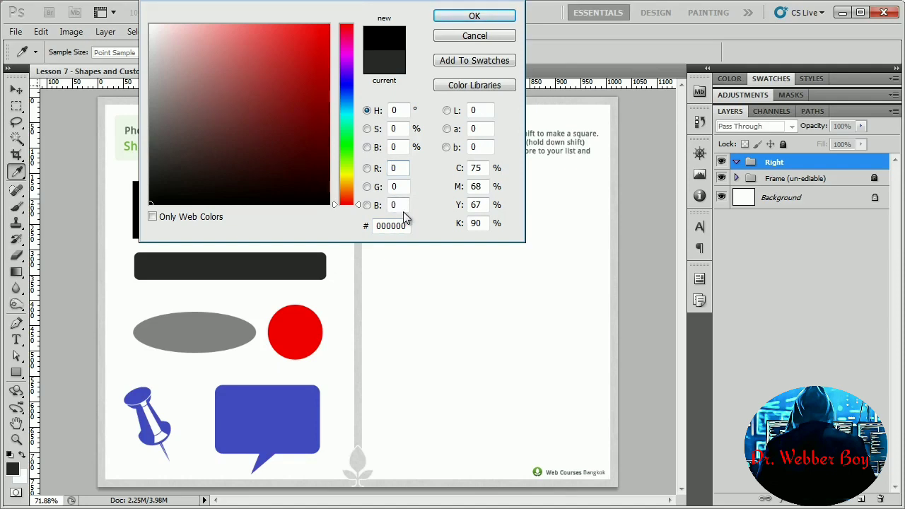
click(455, 19)
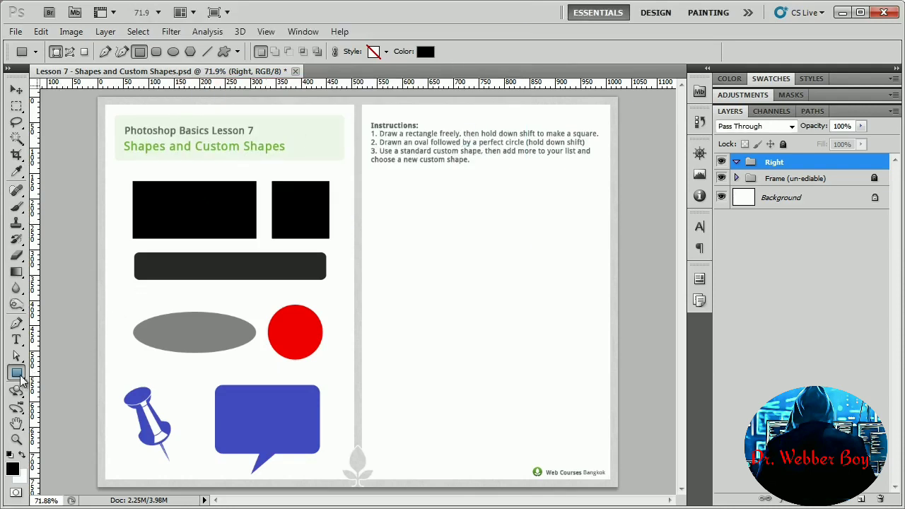
drag(371, 182, 517, 241)
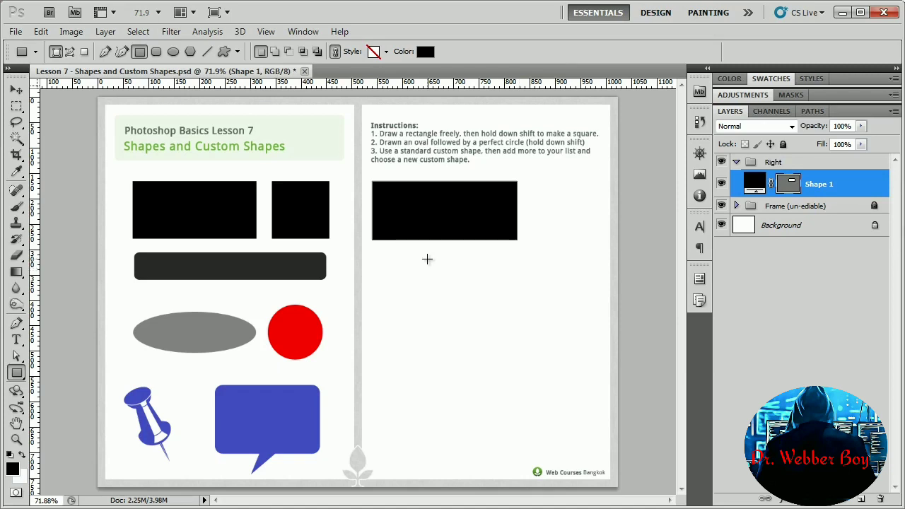
Inspect the edges at the new rectangle's upper-left corner up close, and return to the actual pixels view.
key(z)
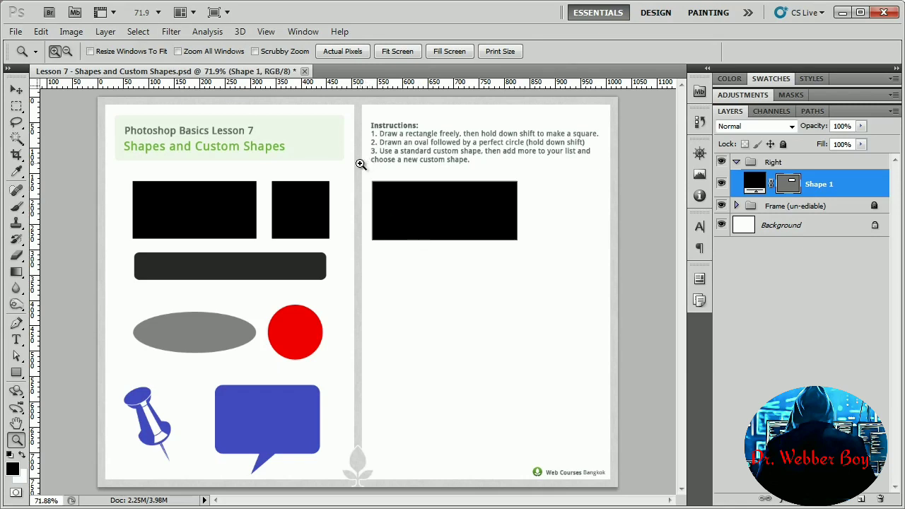
drag(361, 164, 398, 206)
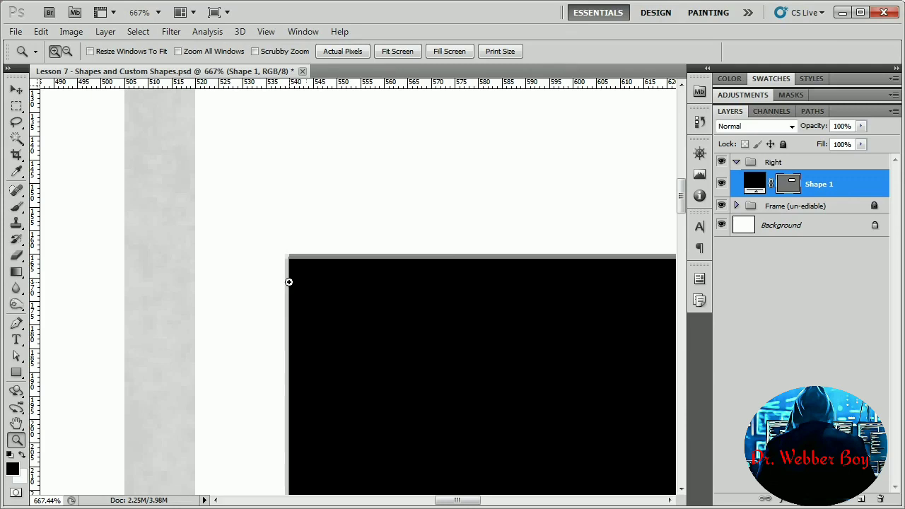
right_click(289, 282)
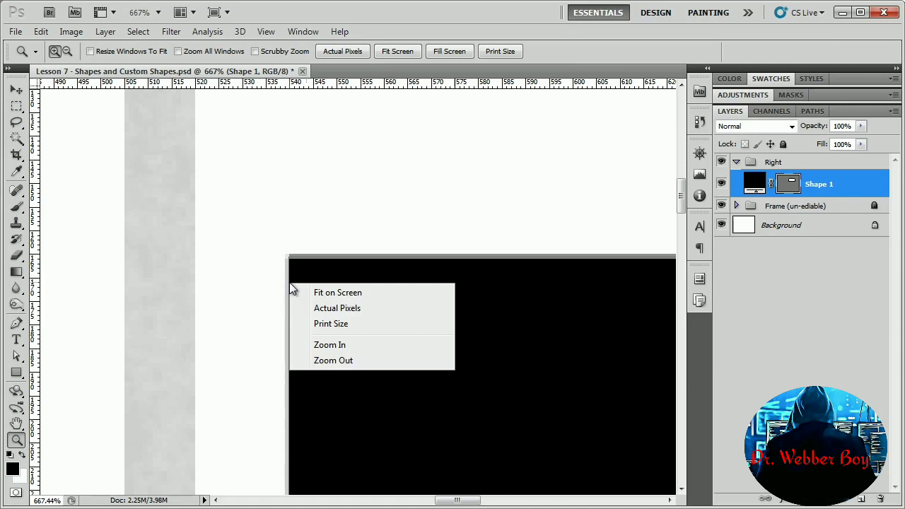
click(331, 307)
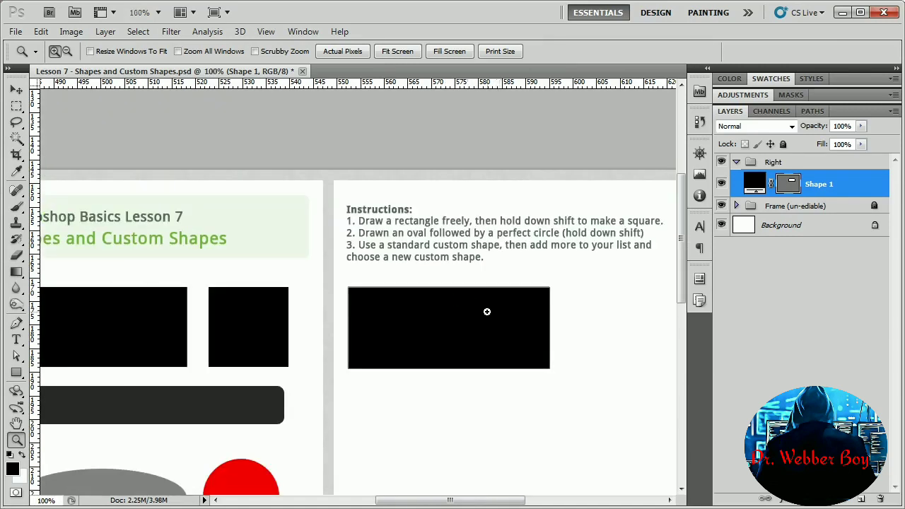
drag(481, 304, 363, 287)
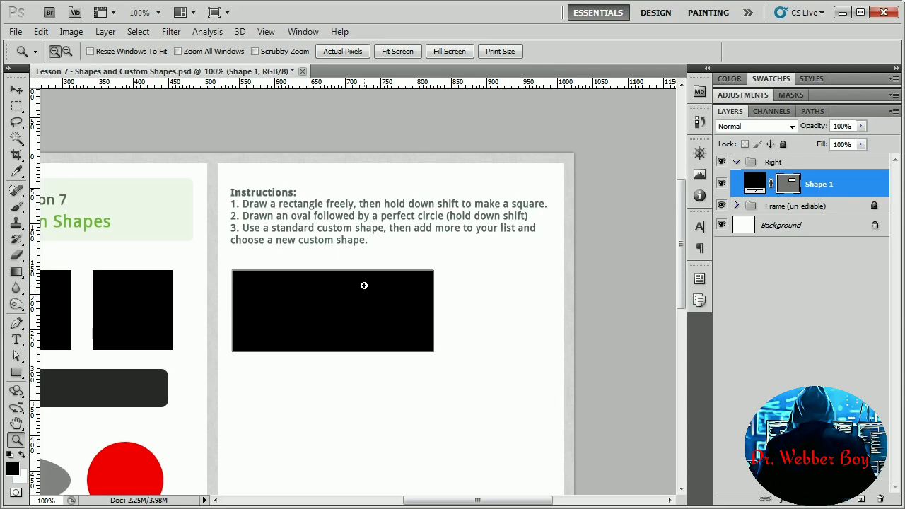
Enable Snap to Pixels for the Rectangle tool.
click(17, 374)
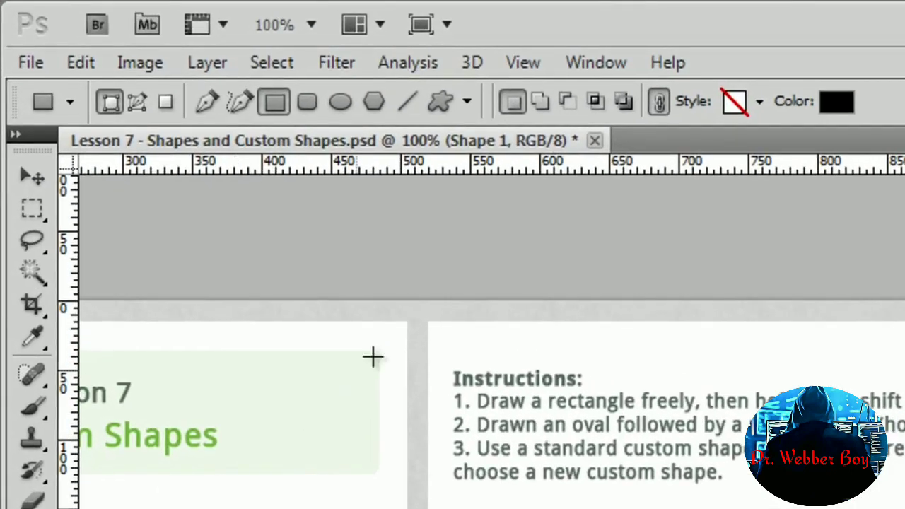
click(467, 103)
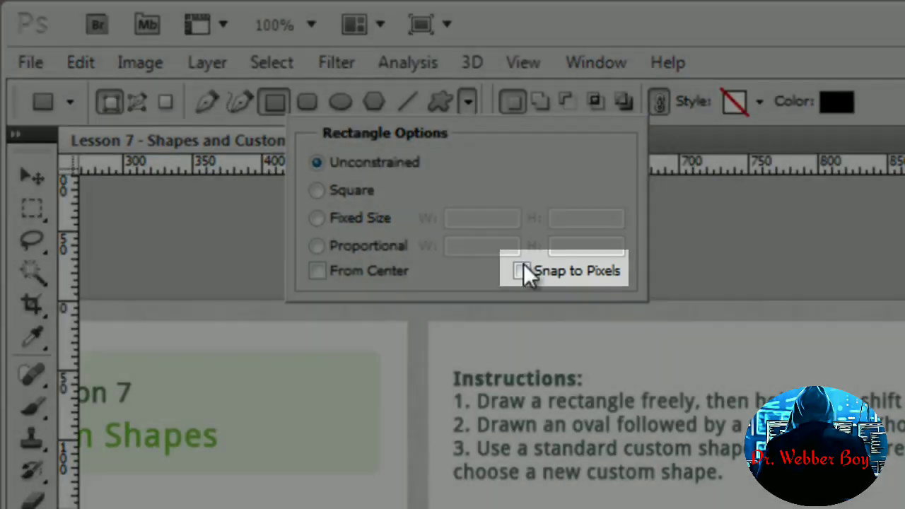
click(521, 271)
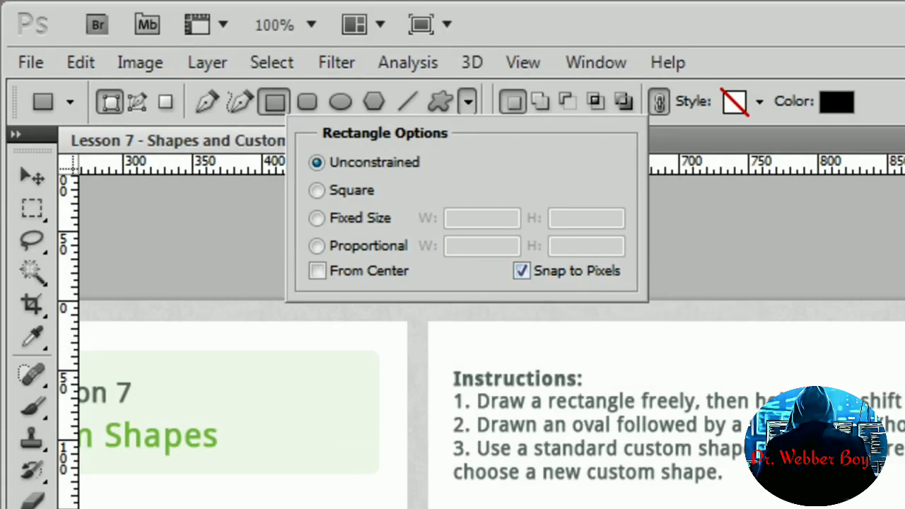
click(897, 92)
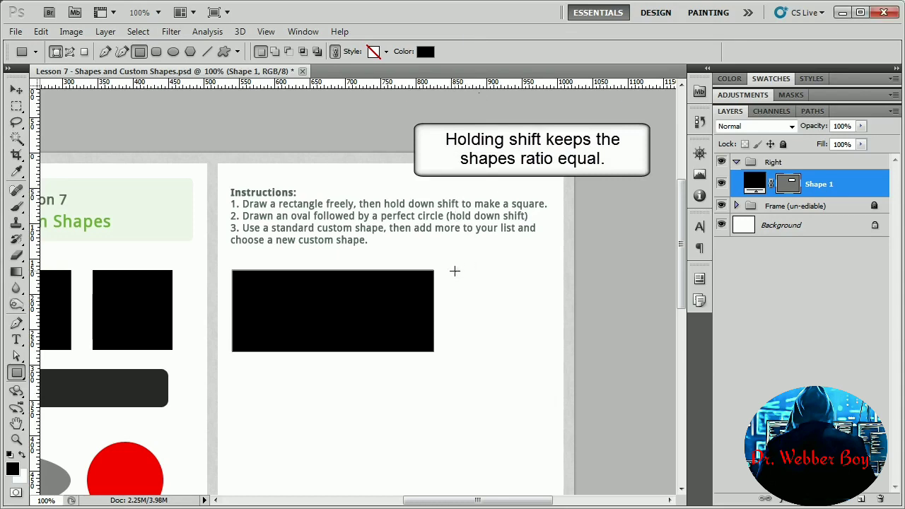
Try a proportionally constrained square to the right of the new rectangle, and undo it.
mouse_move(454, 271)
mouse_down()
mouse_move(535, 365)
mouse_move(529, 379)
mouse_up()
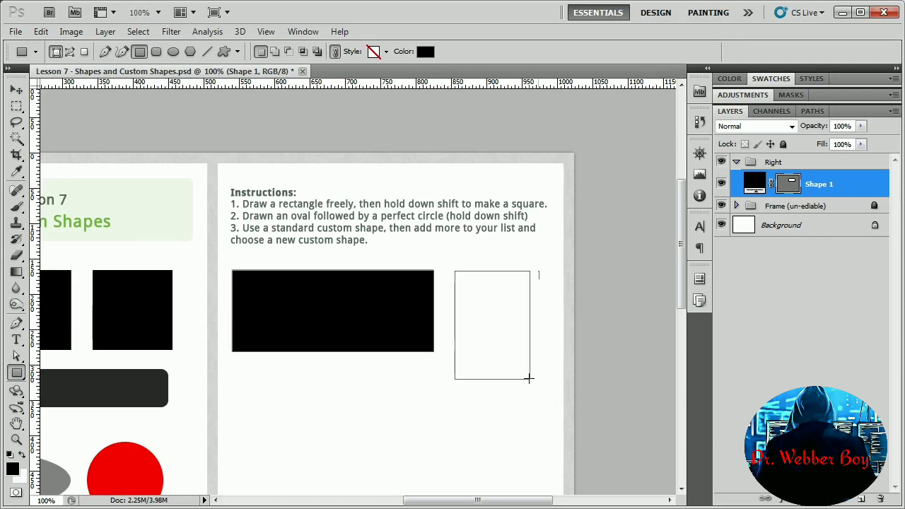
mouse_move(529, 379)
mouse_down()
mouse_move(538, 383)
mouse_move(537, 373)
mouse_up()
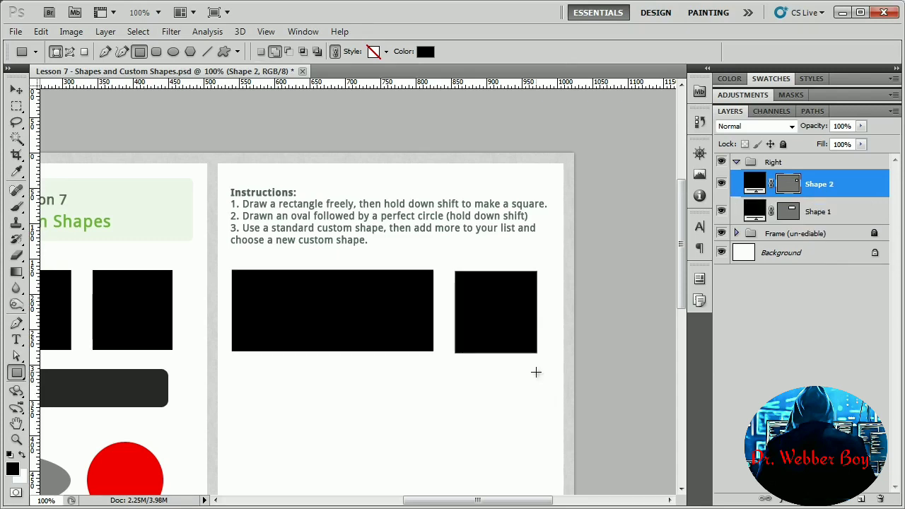
click(41, 31)
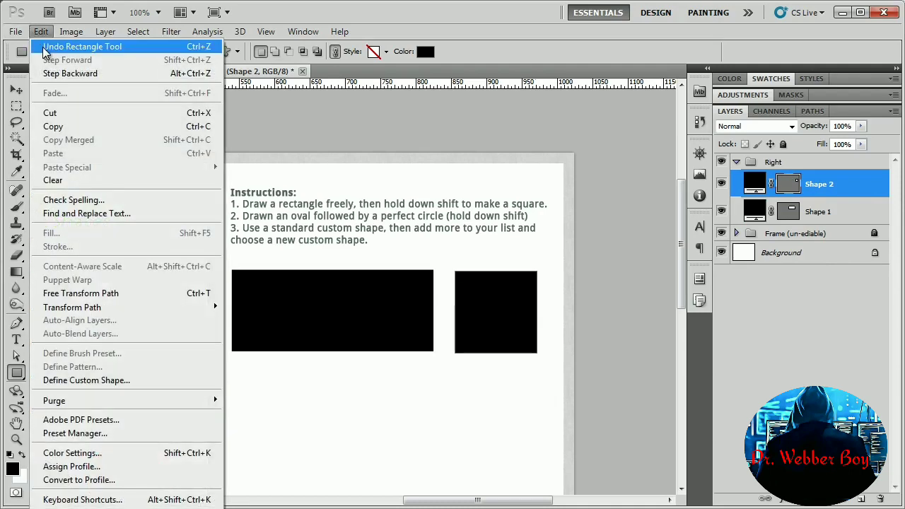
click(45, 48)
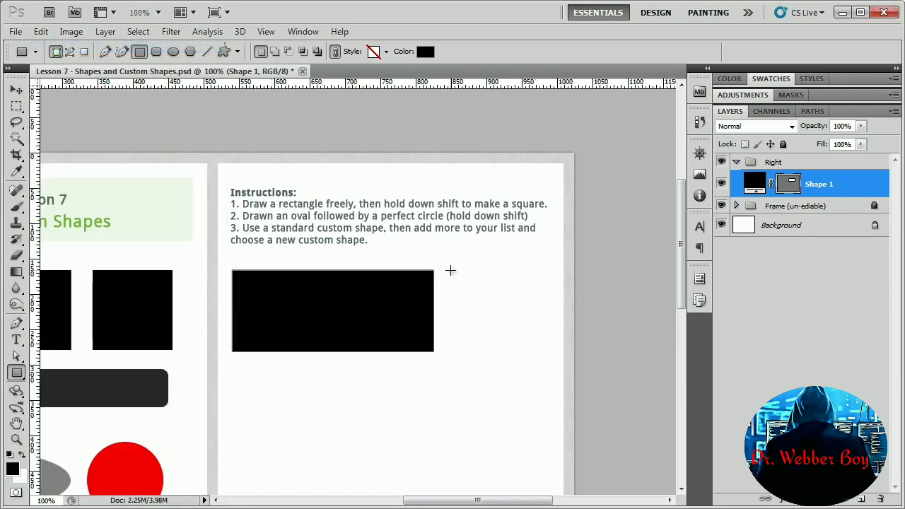
Draw a black square about 115 px wide just to the right of the new rectangle, aligned with its upper edge.
drag(451, 270, 532, 380)
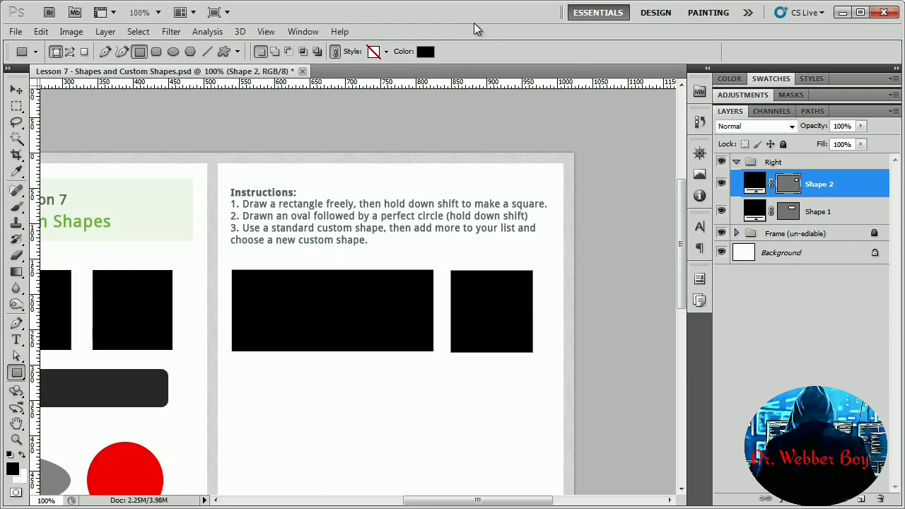
Rename the wide rectangle's layer as Rectangle and the square's layer as Square.
double_click(818, 214)
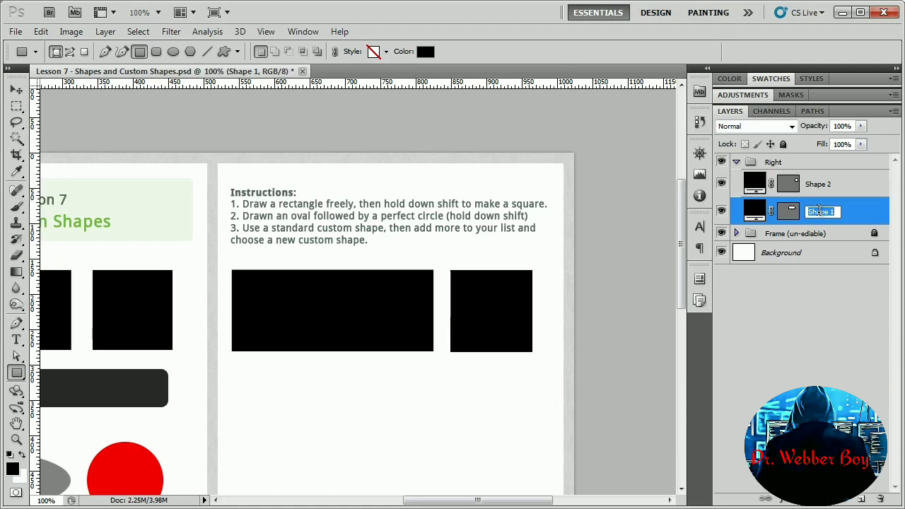
text(Rectangle)
key(Return)
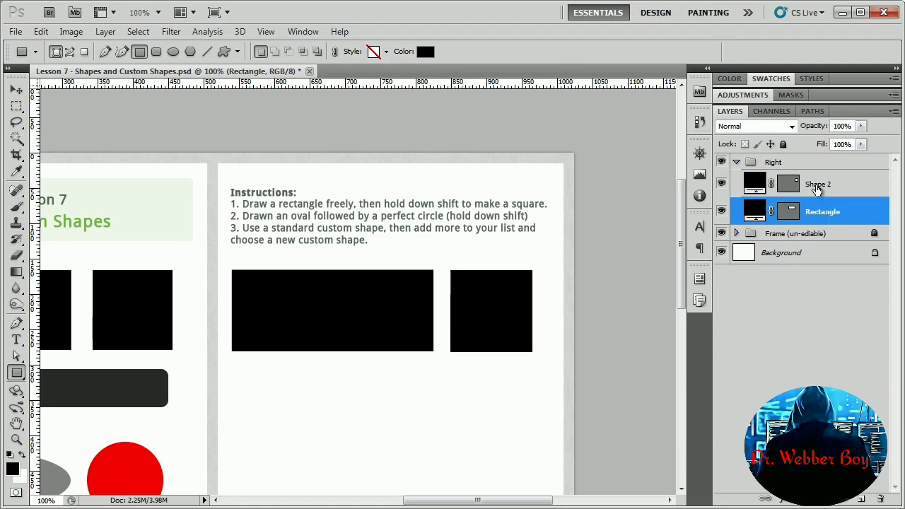
double_click(816, 184)
text(Squa)
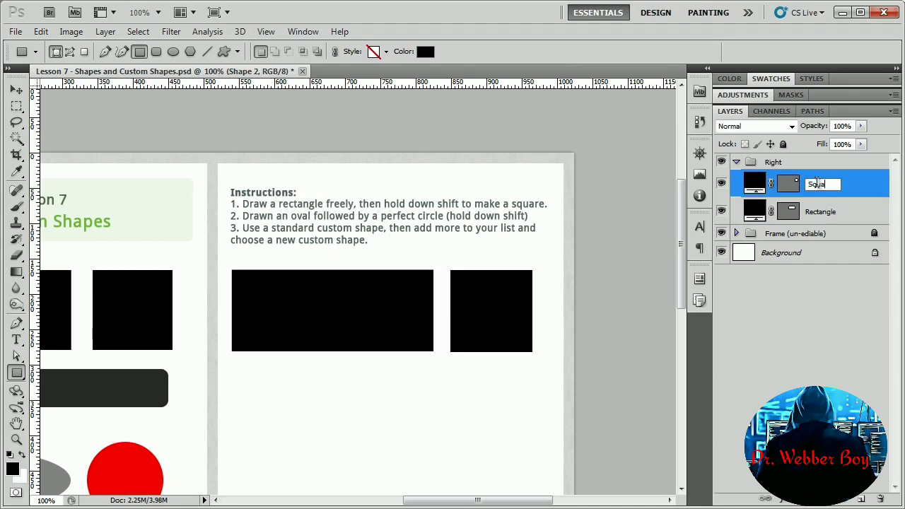
text(re)
key(Return)
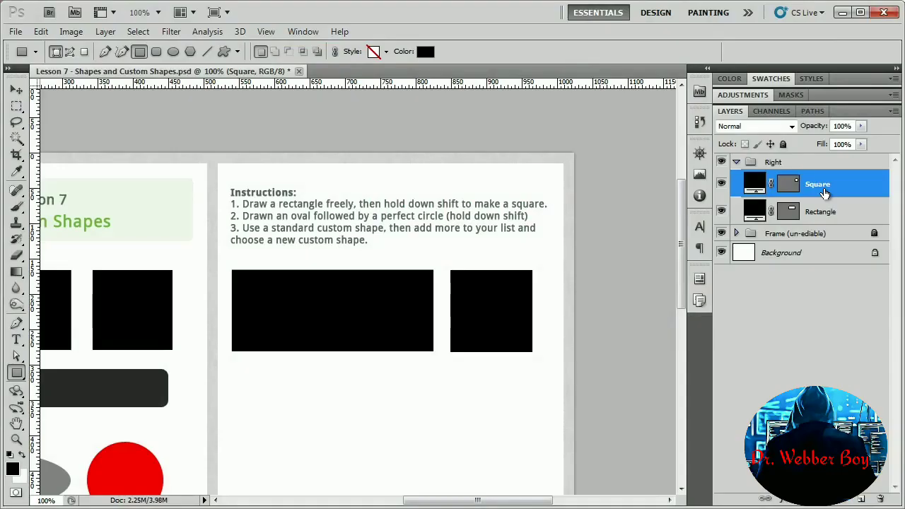
Draw a rounded rectangle about 420 by 65 px with a 10 px radius below the rectangle and square, and undo it.
drag(678, 283, 676, 314)
mouse_move(486, 500)
mouse_down()
mouse_move(435, 501)
mouse_move(475, 502)
mouse_up()
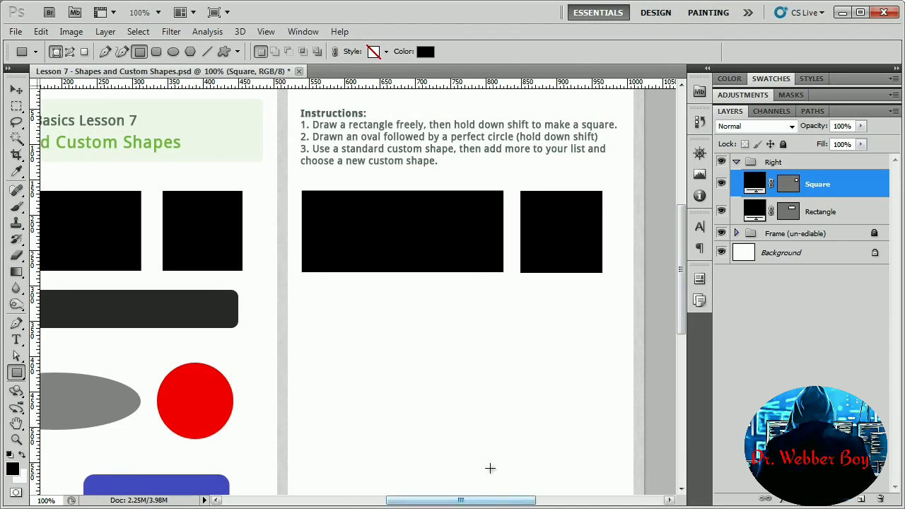
right_click(19, 378)
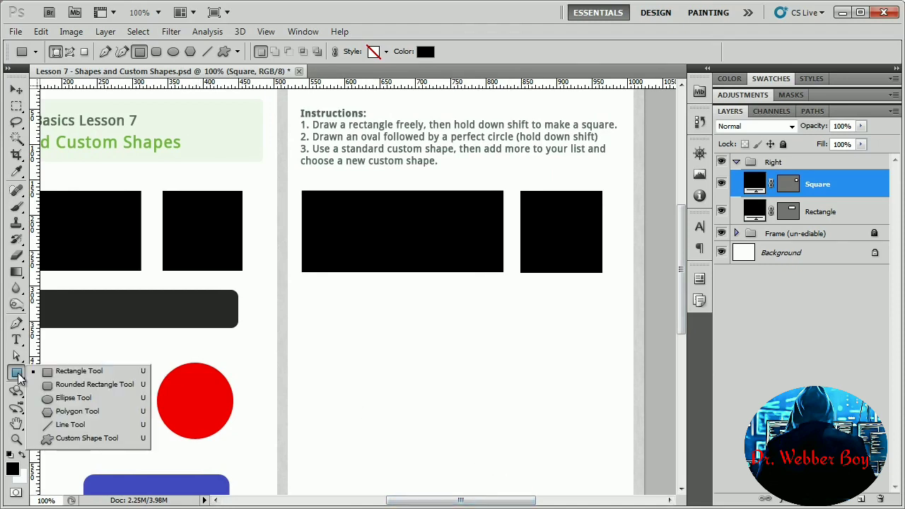
click(73, 385)
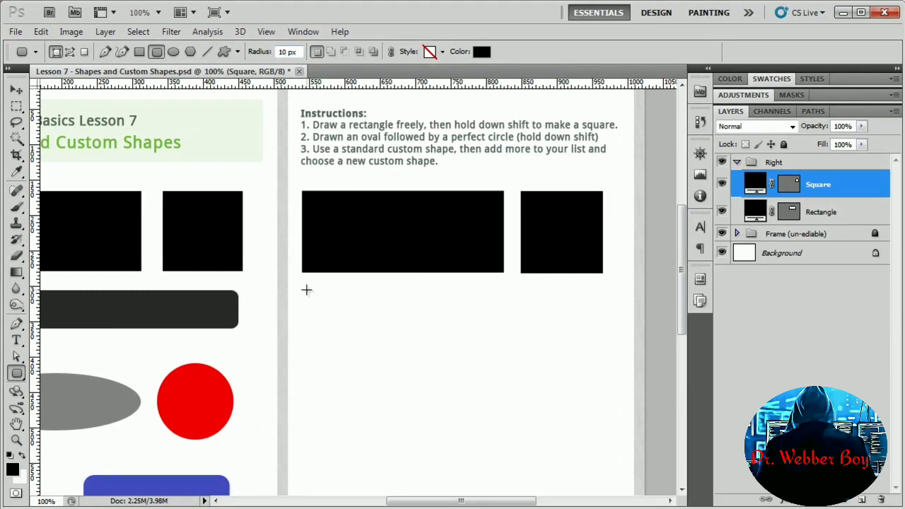
drag(306, 289, 604, 334)
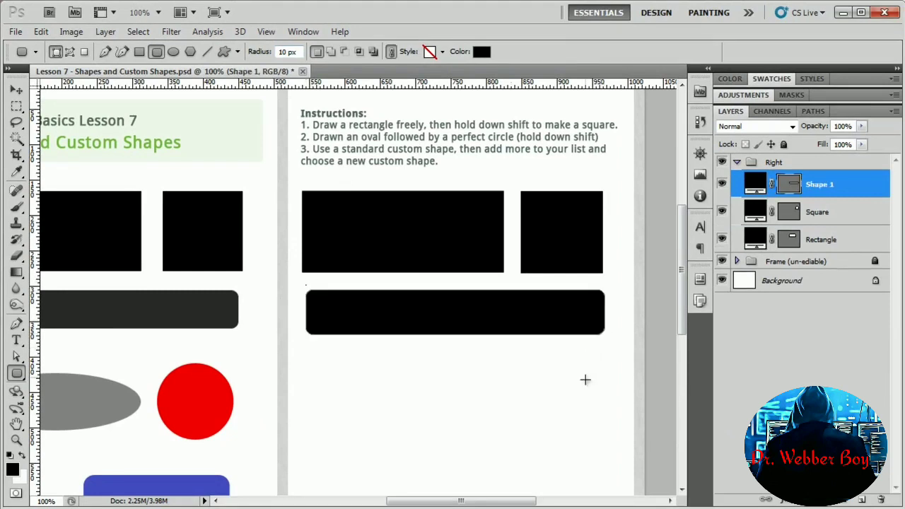
click(41, 31)
click(102, 44)
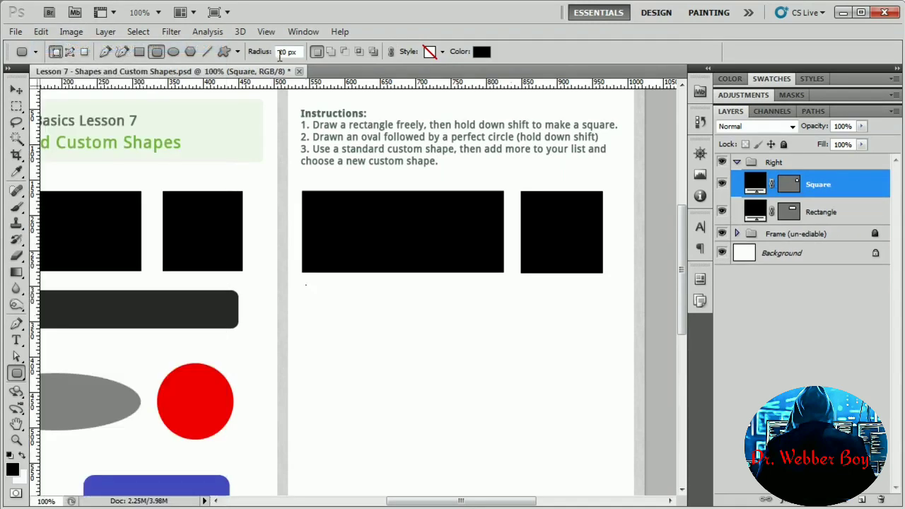
Set the corner radius to 50 px, try a rounded rectangle about 435 by 200 px below the two shapes, and undo it.
double_click(281, 52)
text(50)
drag(305, 289, 613, 427)
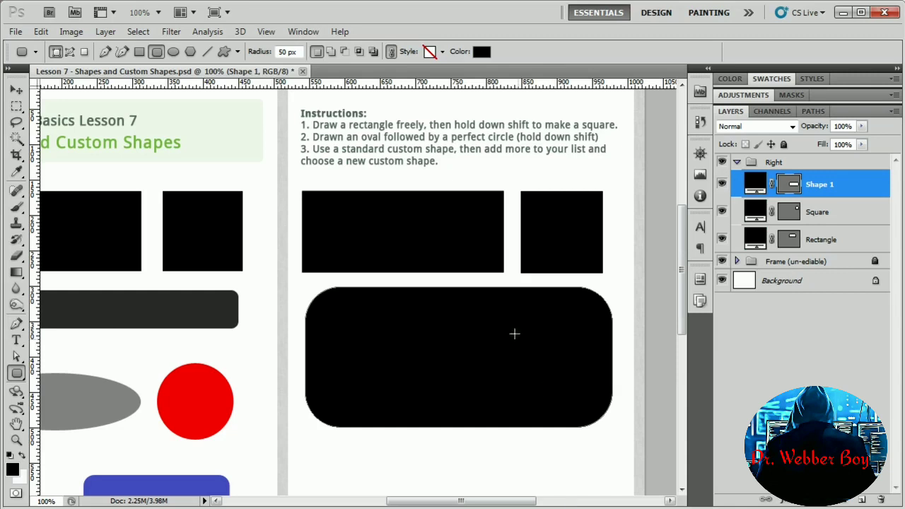
key(ctrl+z)
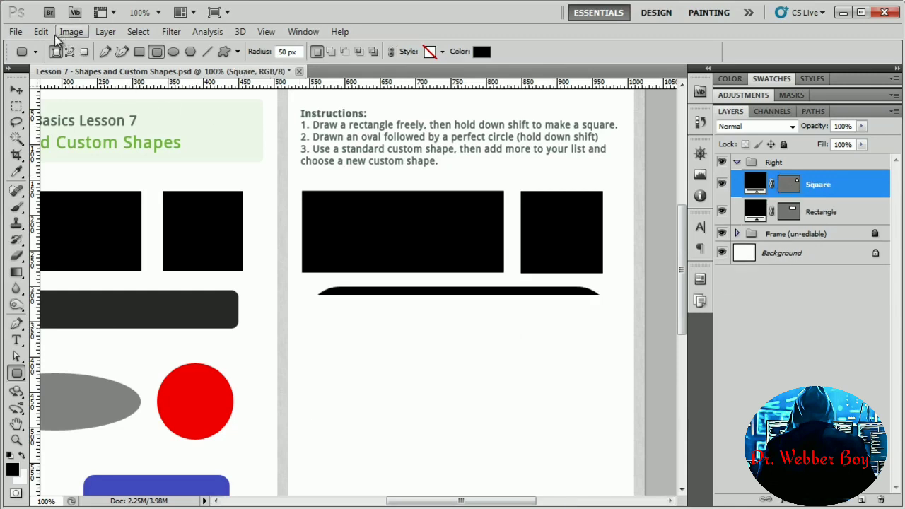
Set the corner radius to 10 px and draw a rounded rectangle about 420 by 55 px below the rectangle and square.
click(268, 51)
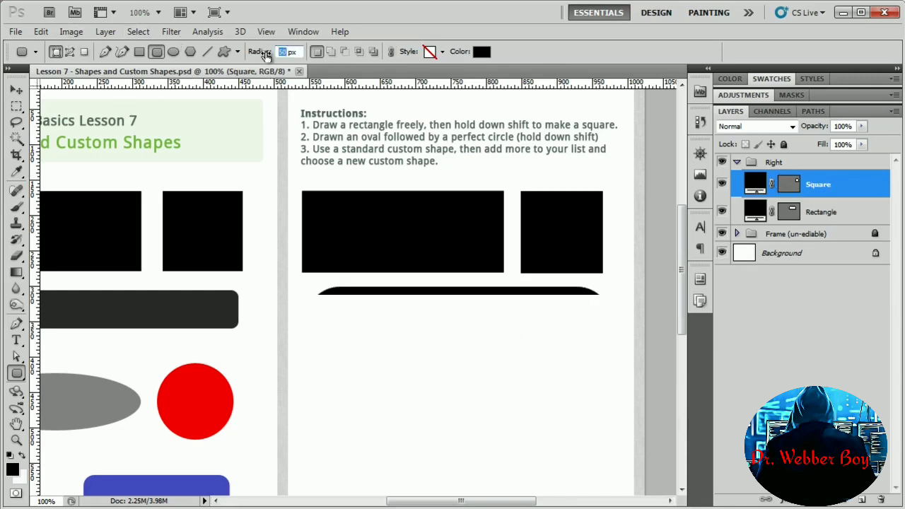
text(10)
key(Return)
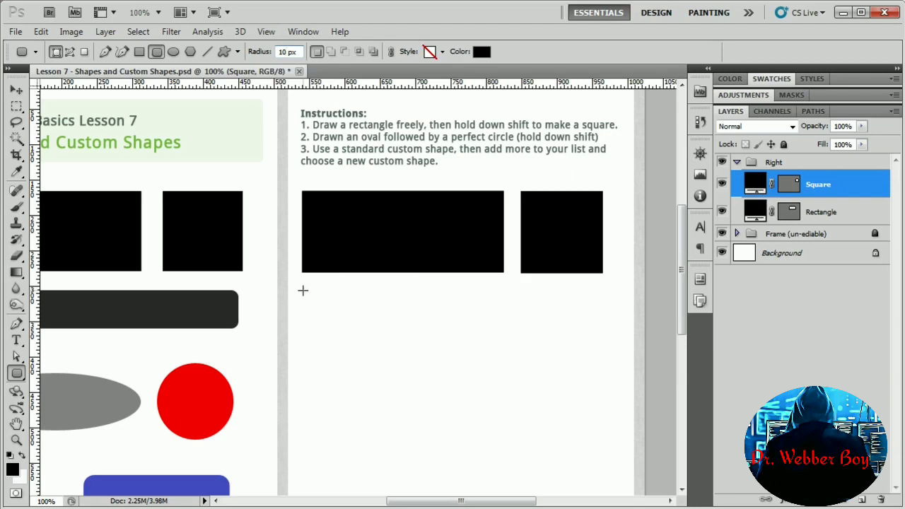
drag(302, 290, 601, 328)
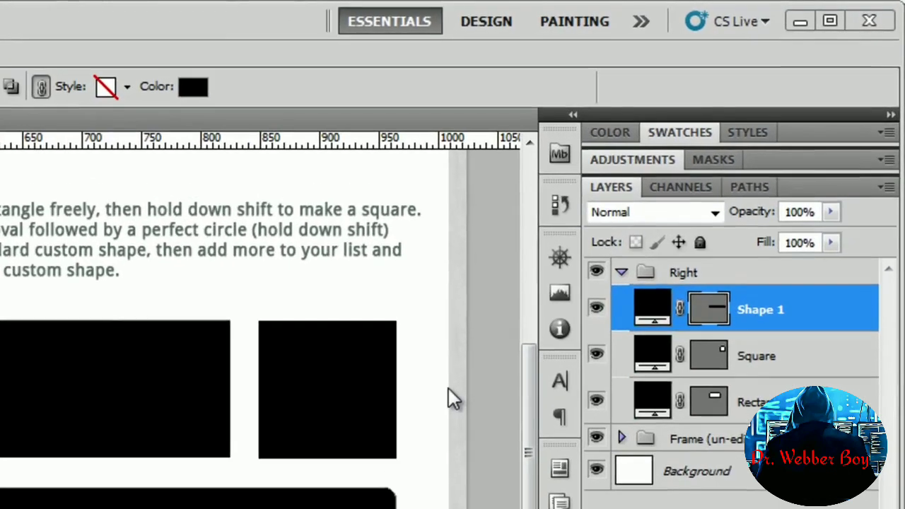
Rename the new rounded shape's layer as Rounded Rectangle.
double_click(757, 310)
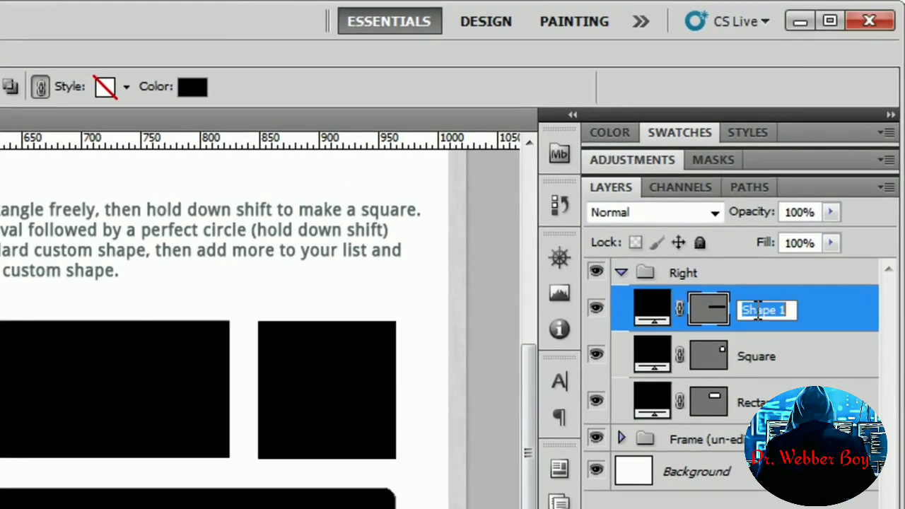
text(Rounded Rect)
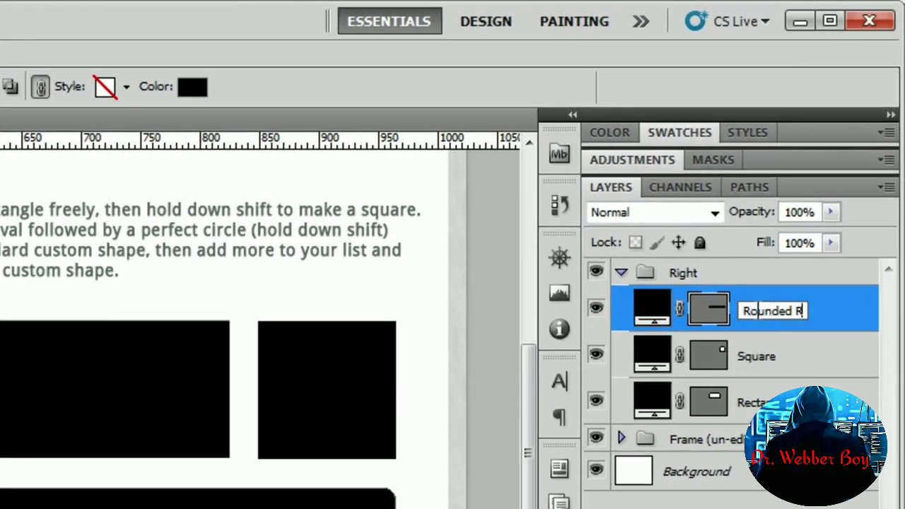
text(angle)
key(Return)
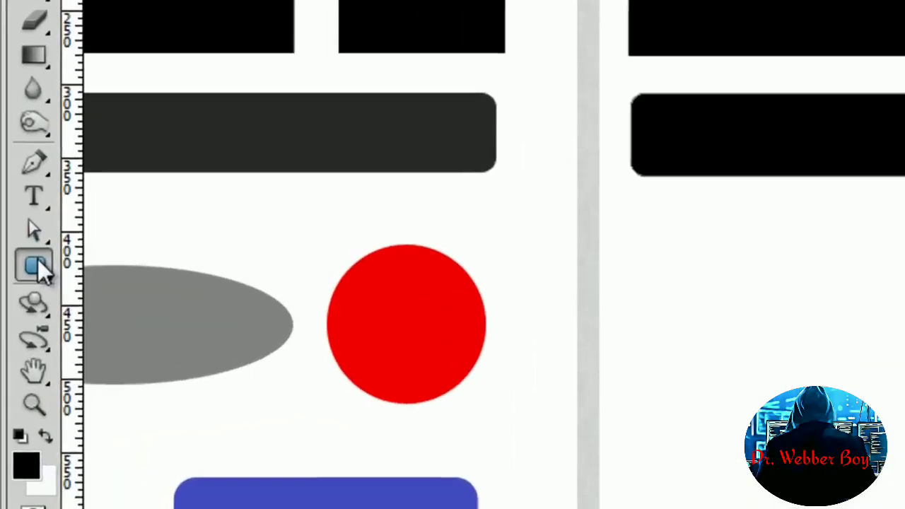
With the Ellipse tool, draw an oval about 275 by 80 px below the rounded rectangle on the right page.
click(21, 345)
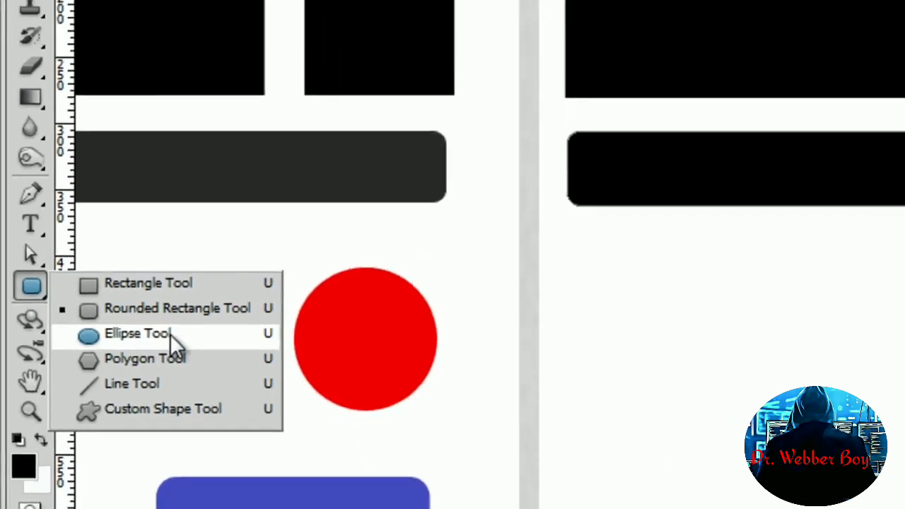
click(170, 334)
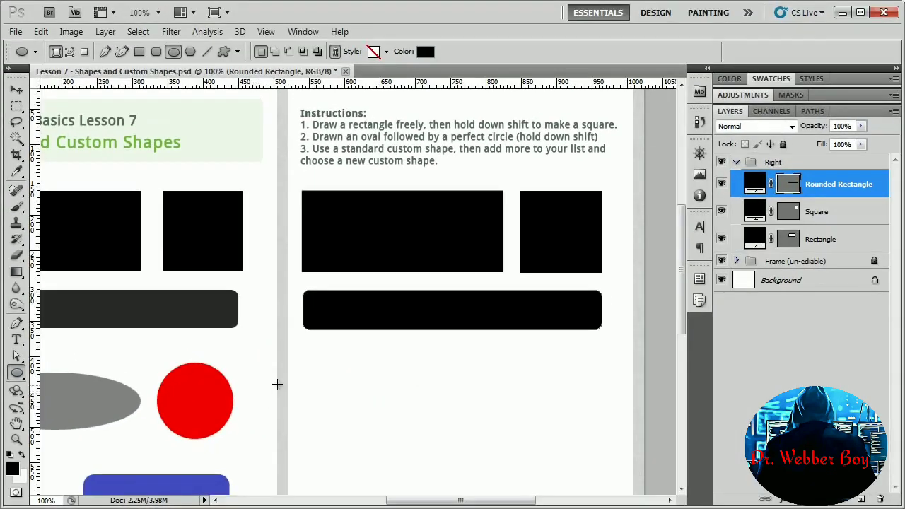
drag(307, 372, 503, 427)
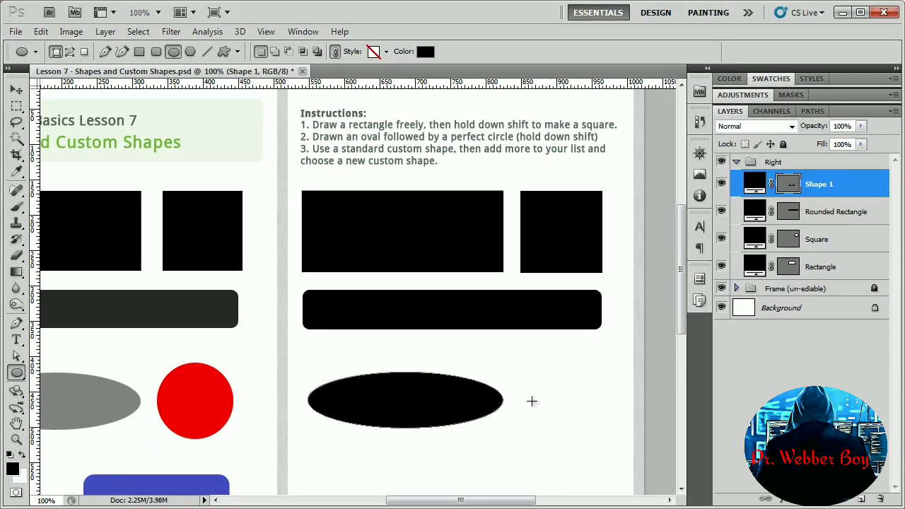
Rename the oval's layer as Oval.
double_click(824, 184)
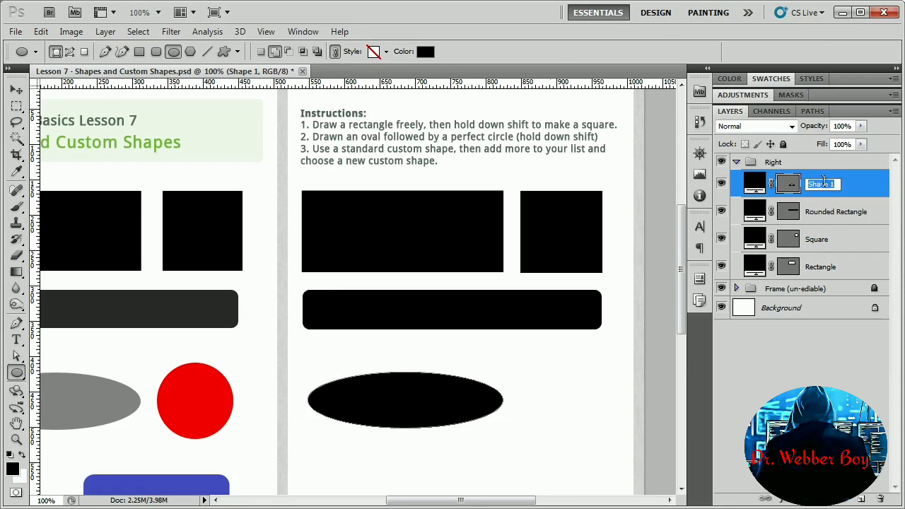
text(Oval)
key(Return)
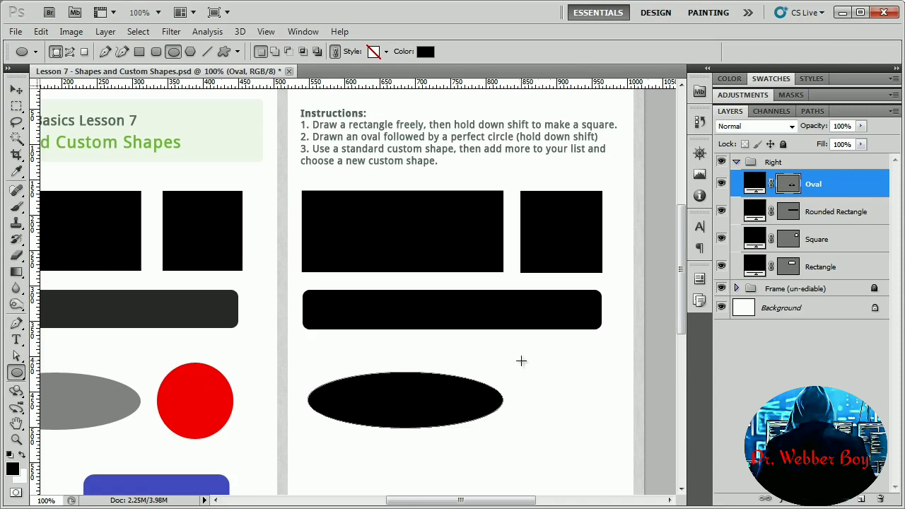
Draw a perfect circle about 113 px in diameter just to the right of the new oval.
drag(521, 361, 596, 439)
drag(596, 439, 601, 440)
drag(600, 440, 601, 441)
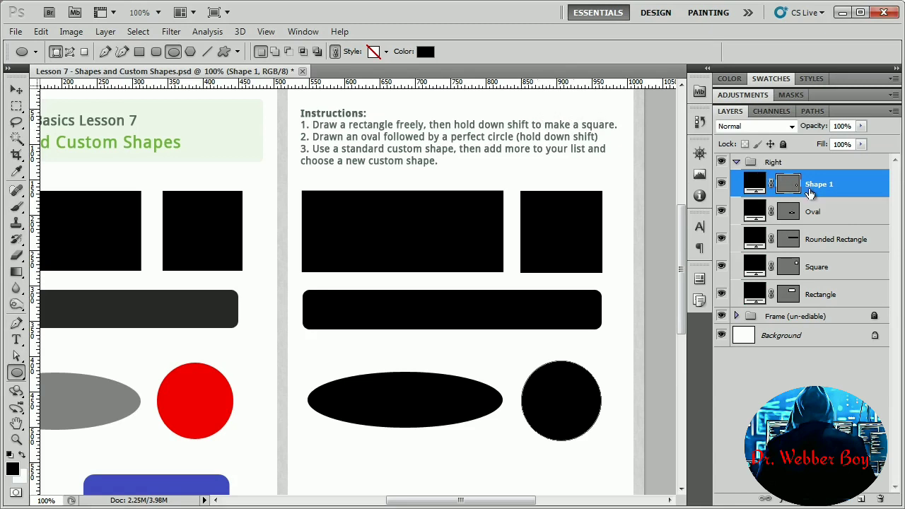
Rename the circle's layer as Circle.
double_click(820, 184)
text(C)
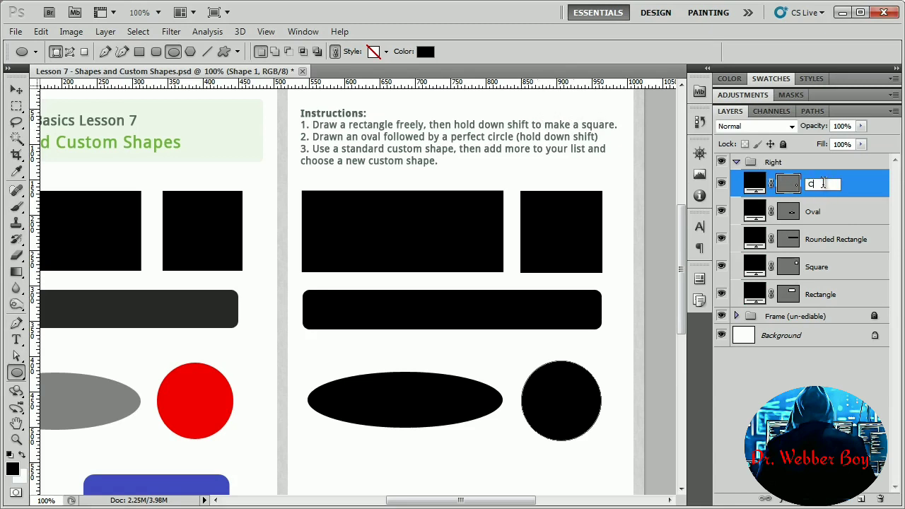
text(ircle)
key(Return)
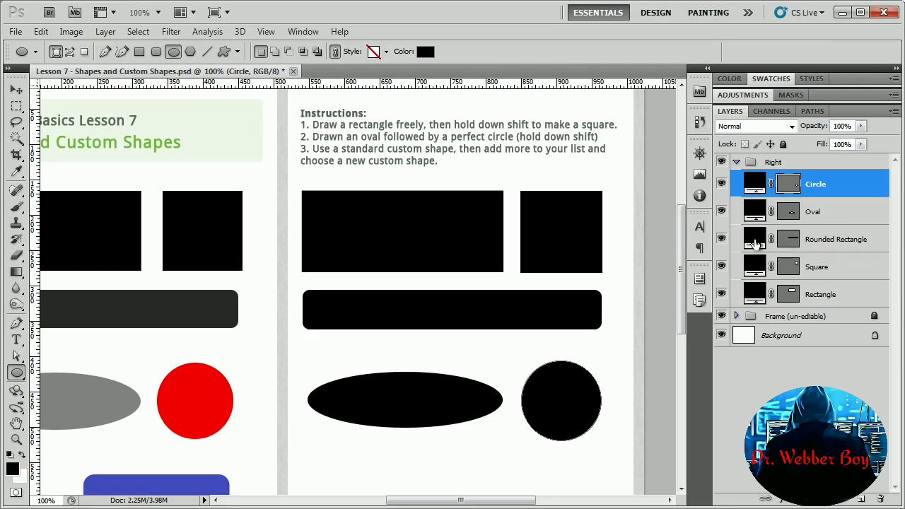
Change the Circle layer's fill color to pure red, ff0000.
double_click(754, 183)
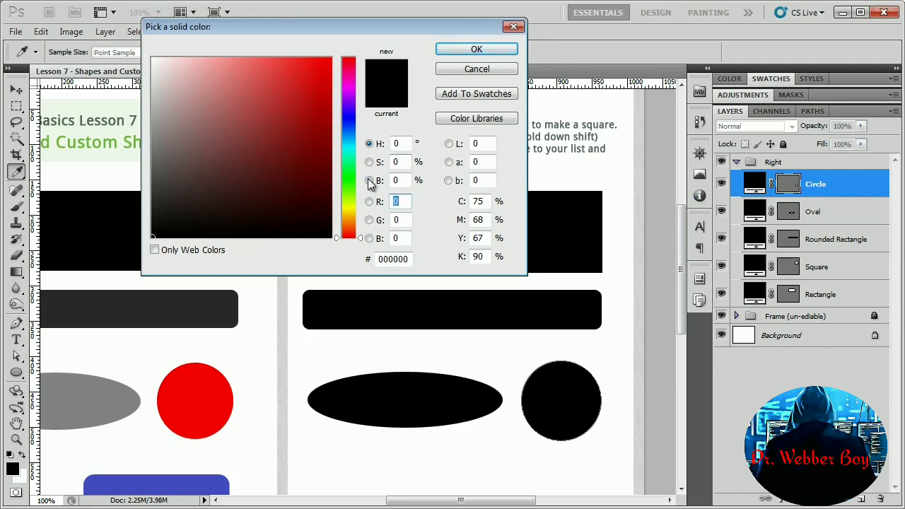
drag(300, 88, 336, 55)
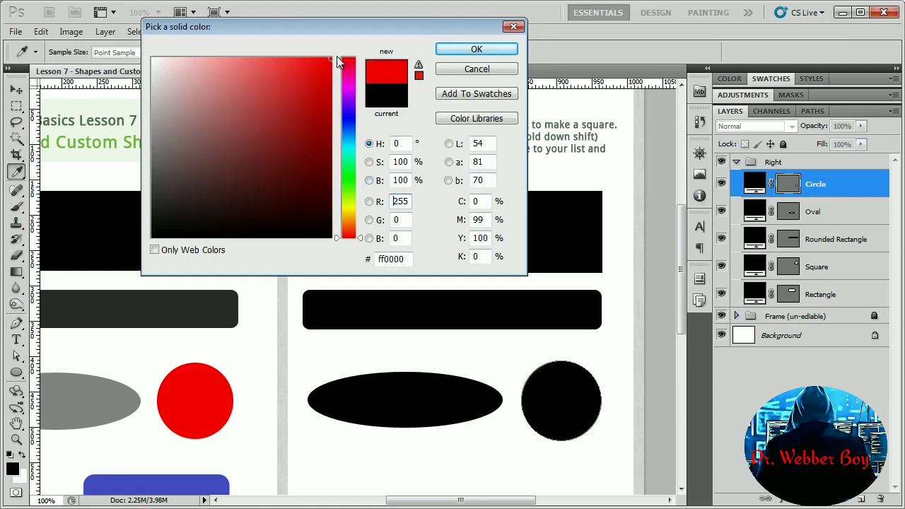
click(463, 49)
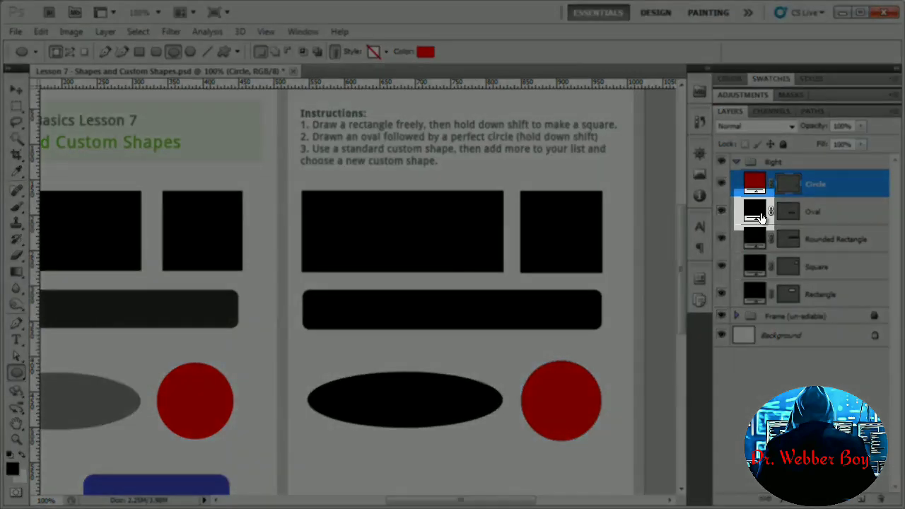
Recolor the Oval layer gray, 8e8e8e, by sampling the example oval on the left page.
double_click(755, 212)
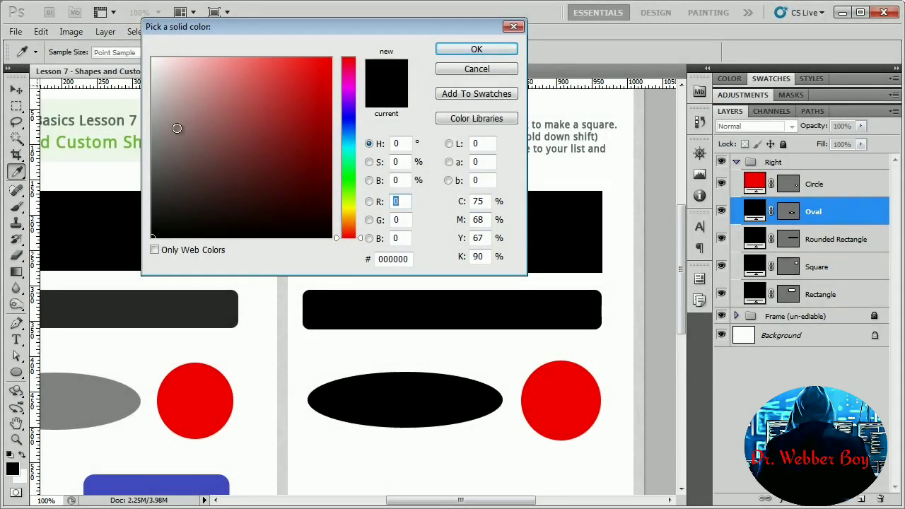
click(208, 174)
click(279, 104)
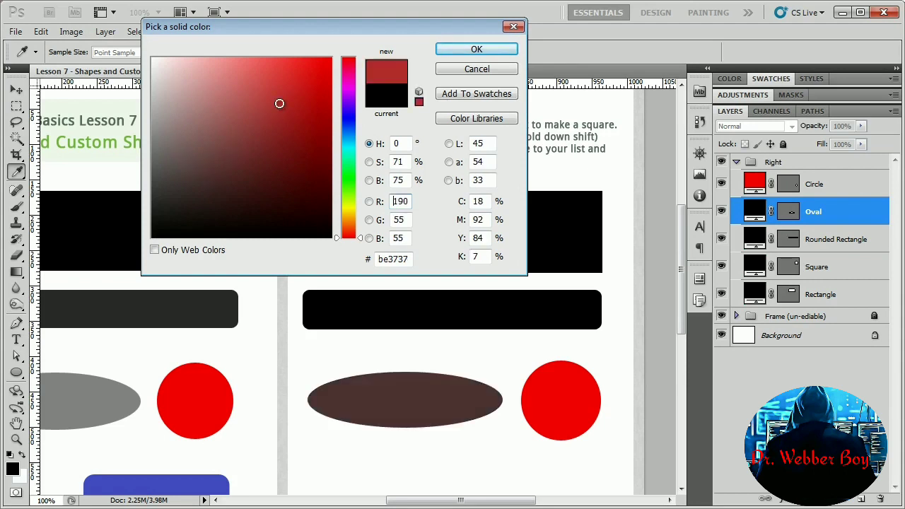
click(294, 199)
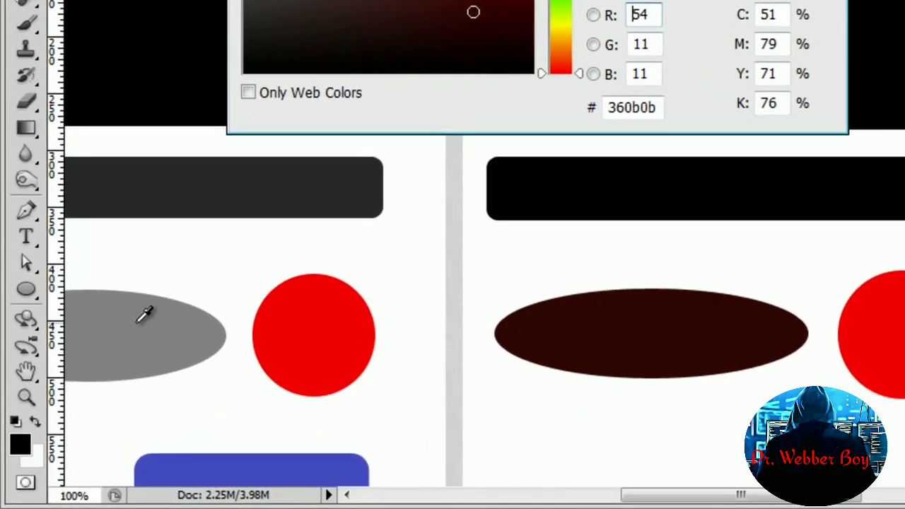
click(138, 321)
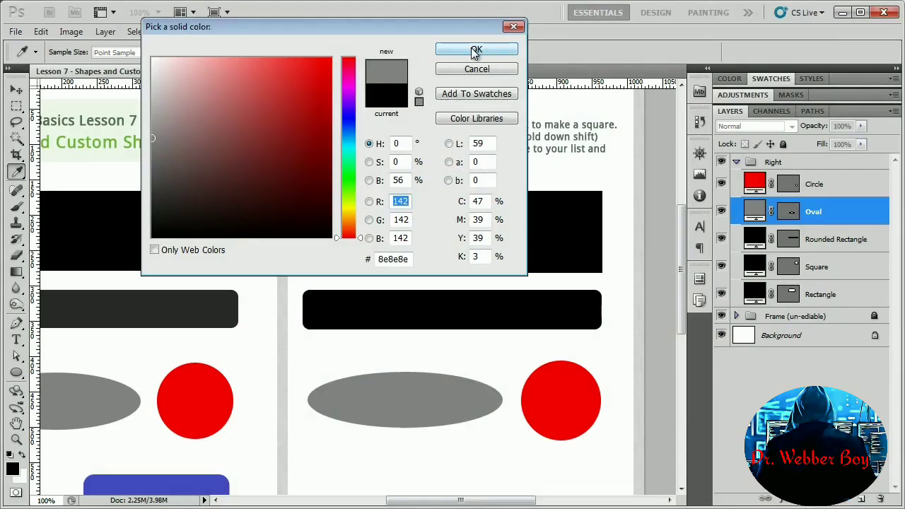
click(475, 51)
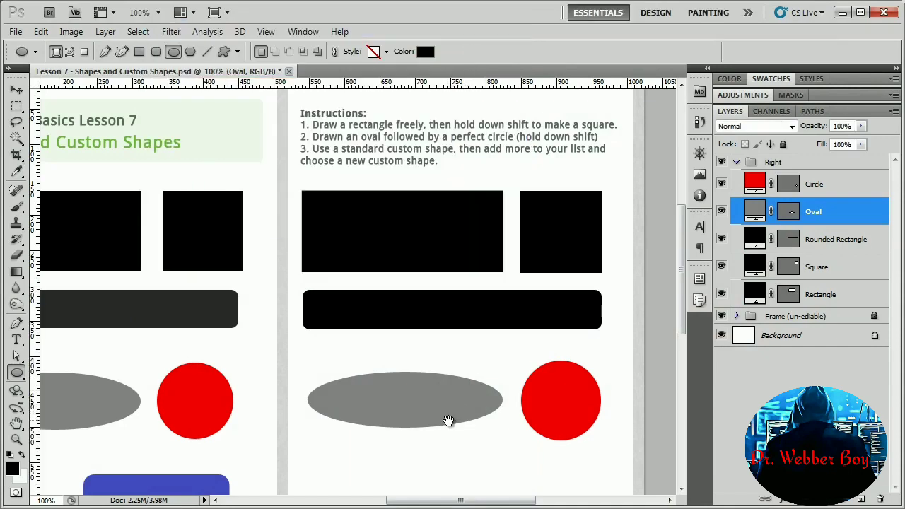
With the Custom Shape tool, draw a red pushpin about 95 by 150 px below the oval on the right page.
drag(446, 415, 465, 283)
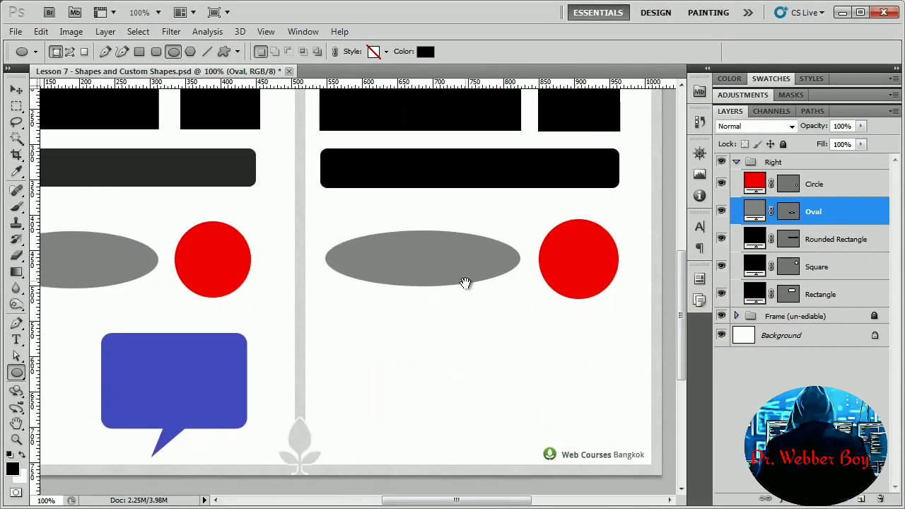
drag(309, 317, 384, 318)
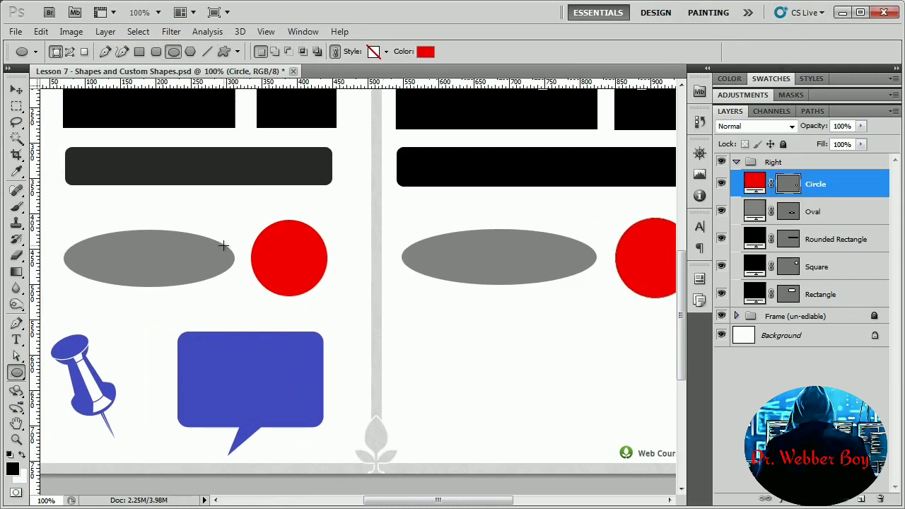
click(17, 374)
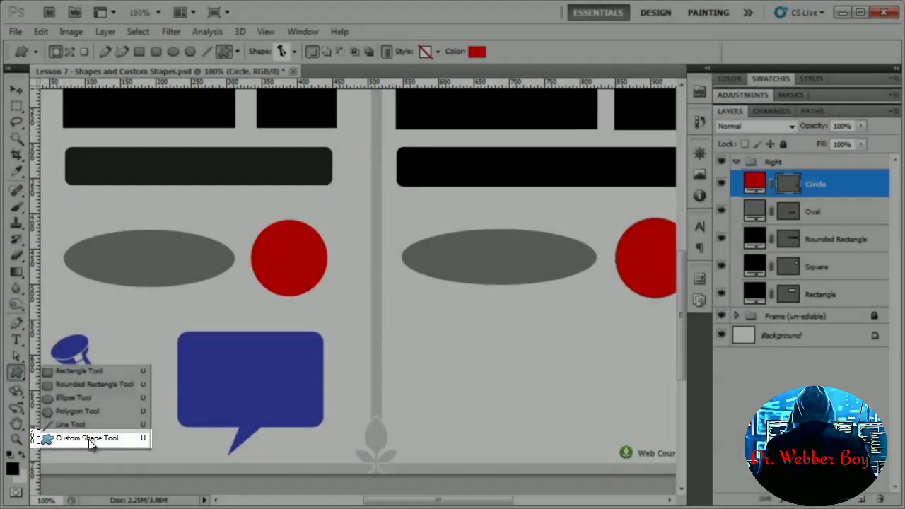
click(88, 438)
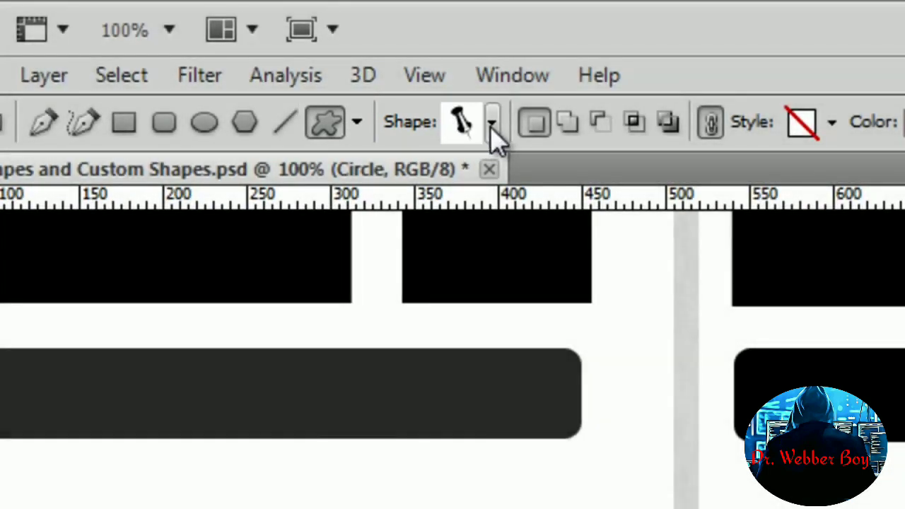
click(491, 125)
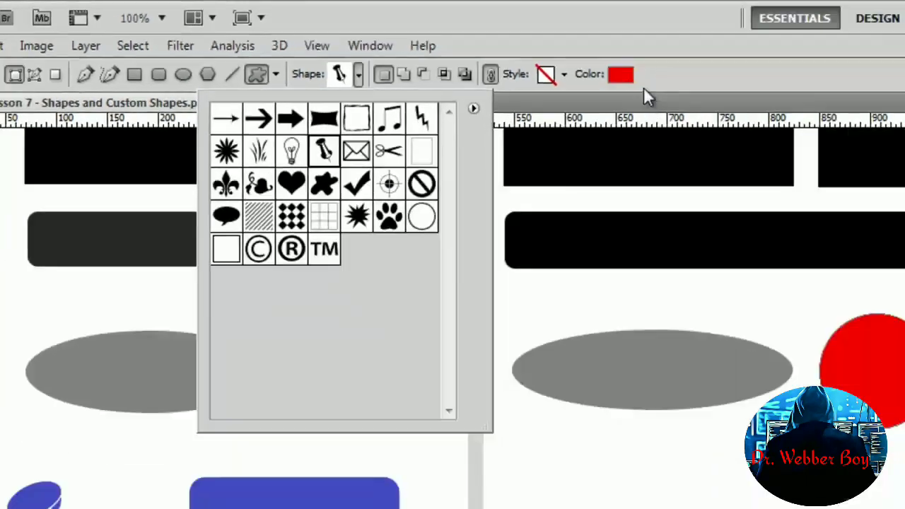
click(666, 80)
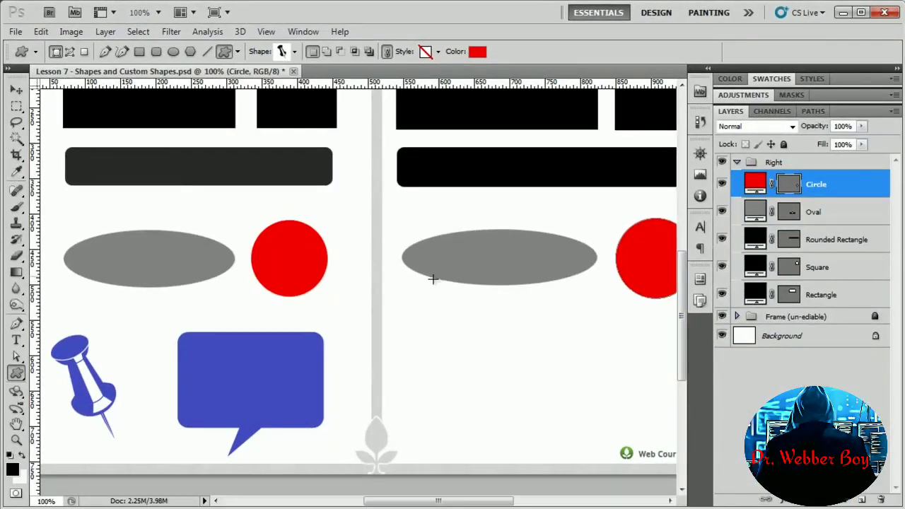
drag(404, 312, 476, 419)
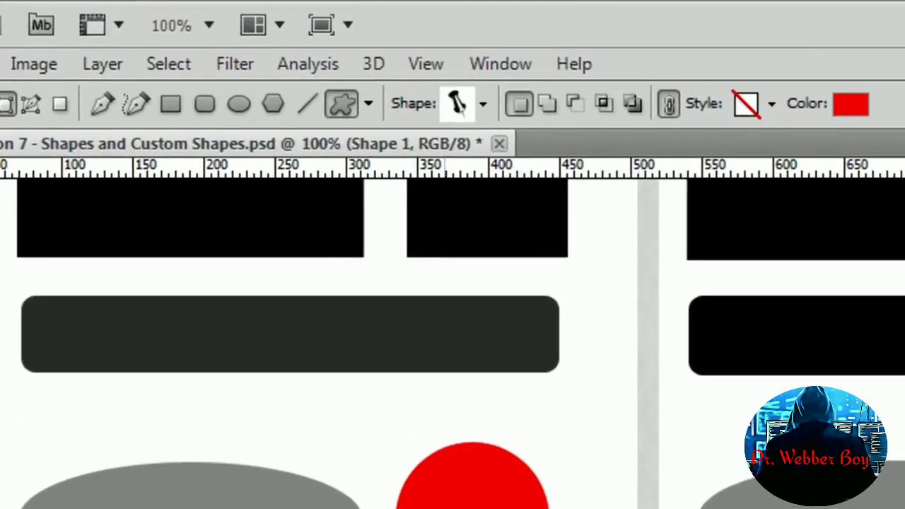
Append the All shape set to the custom shapes and choose the rectangular speech bubble with a pointed tail.
click(485, 110)
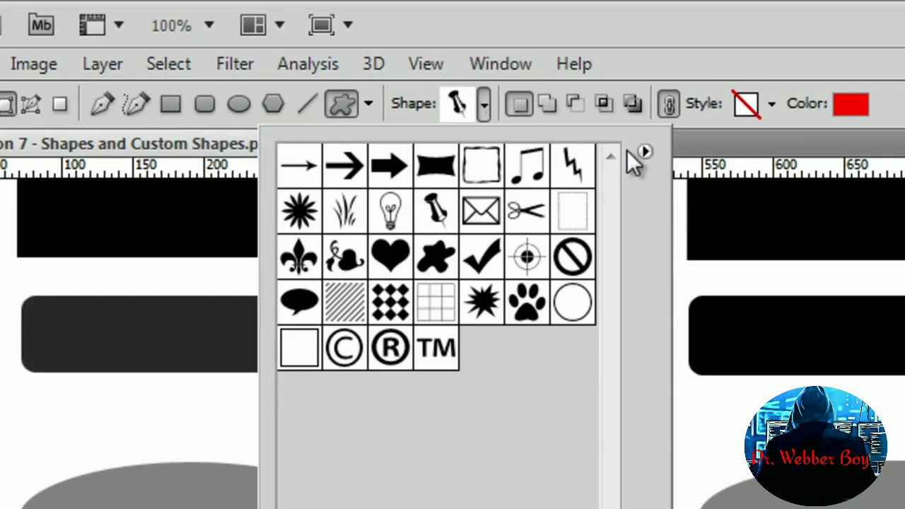
click(644, 153)
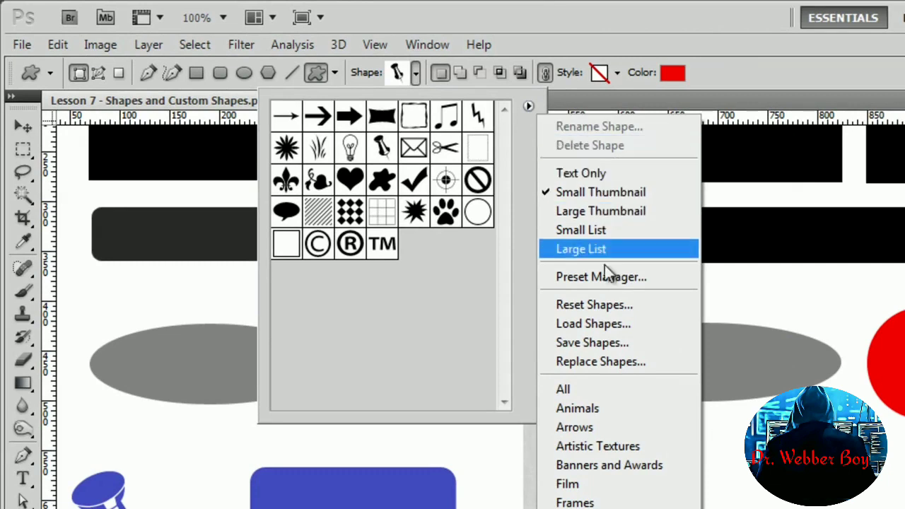
click(613, 387)
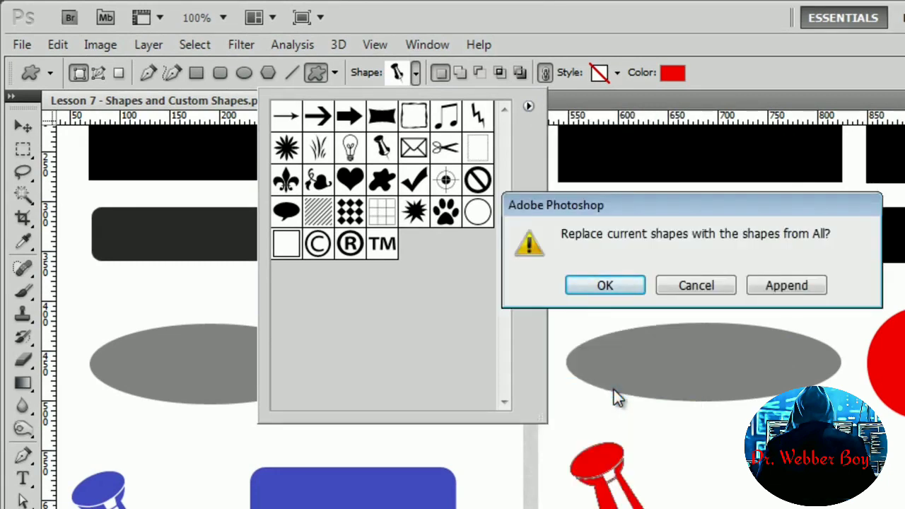
click(774, 284)
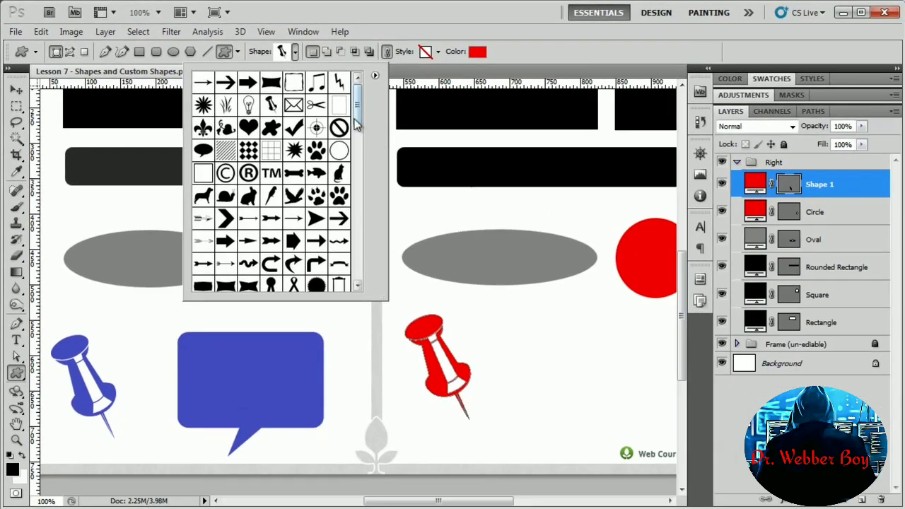
drag(357, 115, 374, 266)
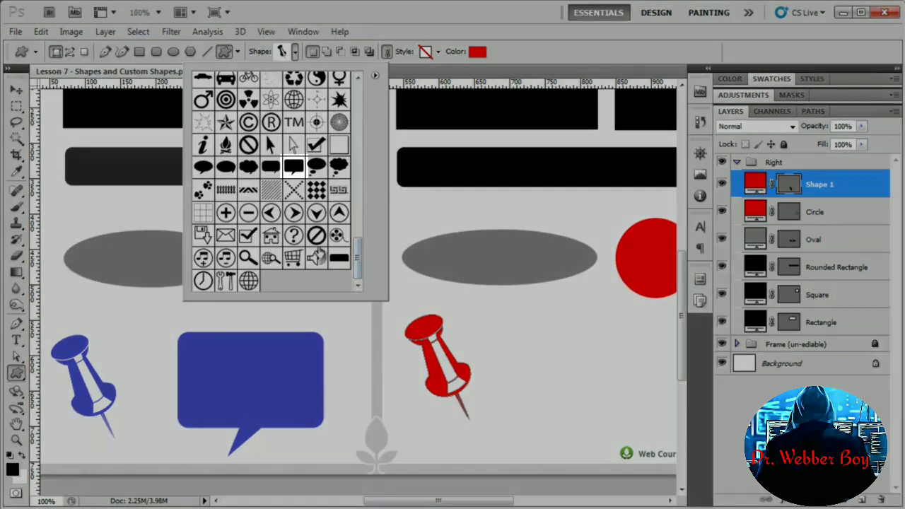
click(292, 163)
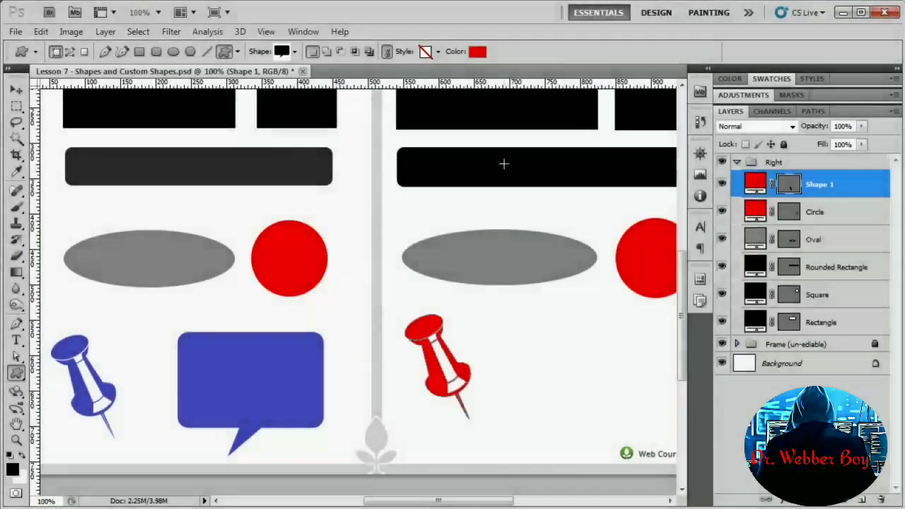
Draw a speech bubble about 210 by 180 px beside the right page's pushpin and recolor it blue, 4e54cc, sampled from the left page's example bubble.
drag(450, 502, 467, 502)
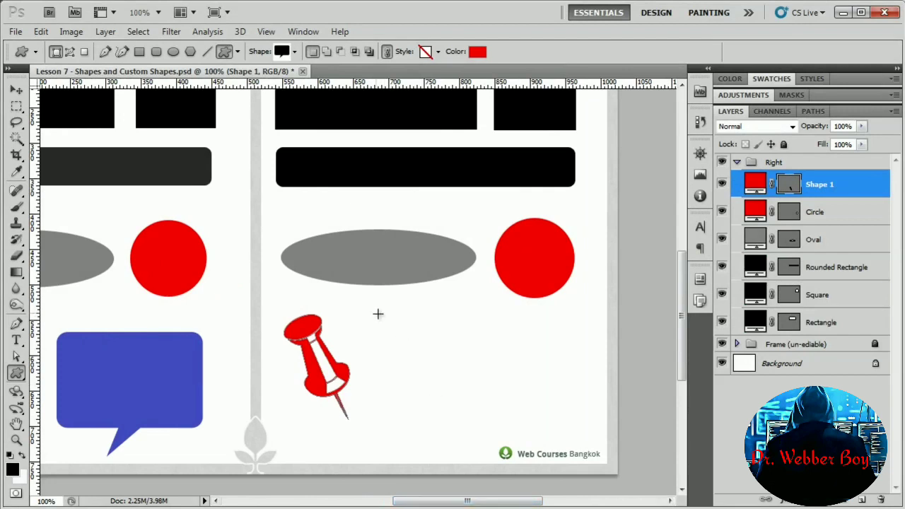
drag(408, 324, 542, 437)
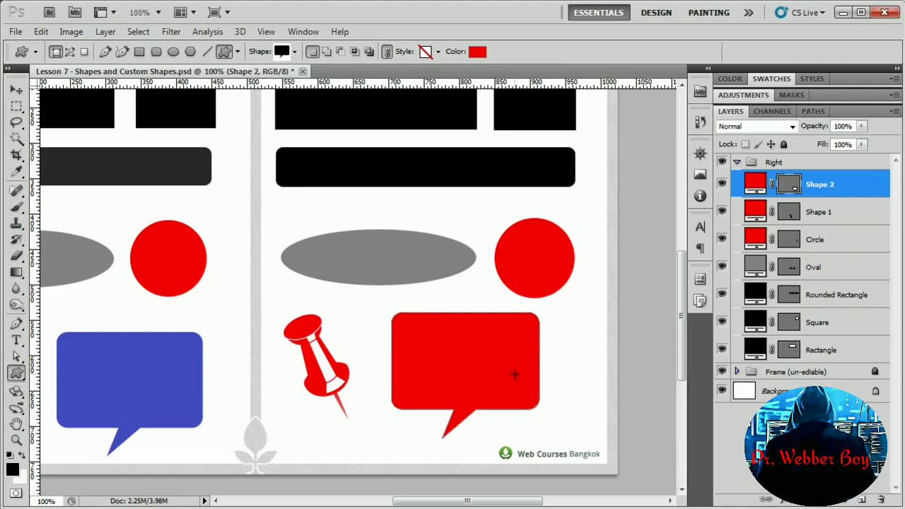
double_click(752, 184)
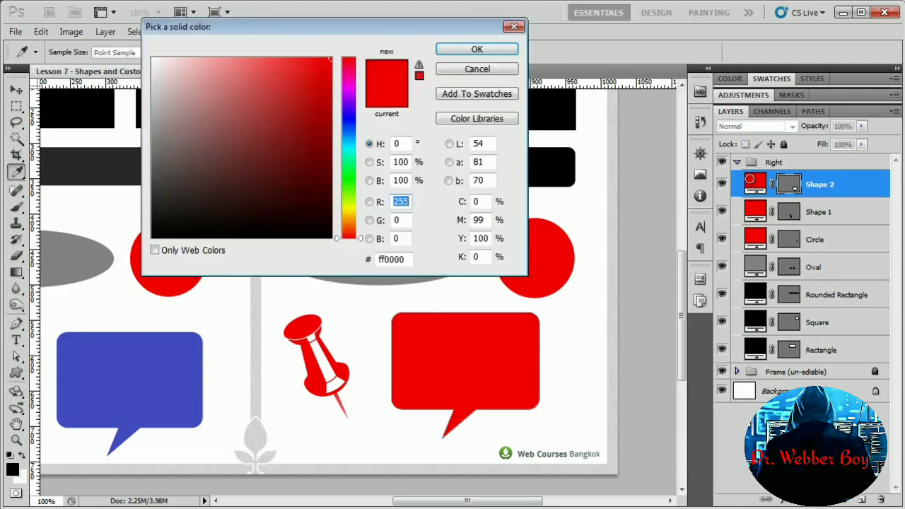
click(156, 364)
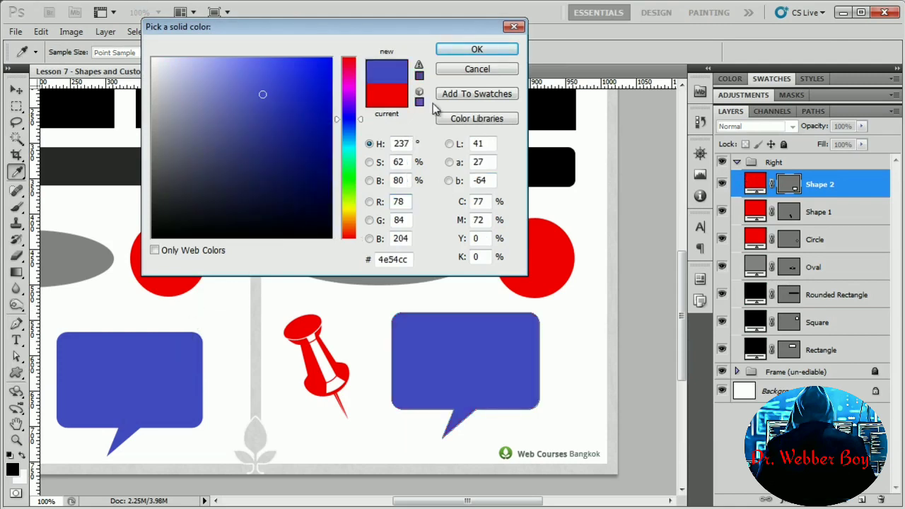
click(472, 51)
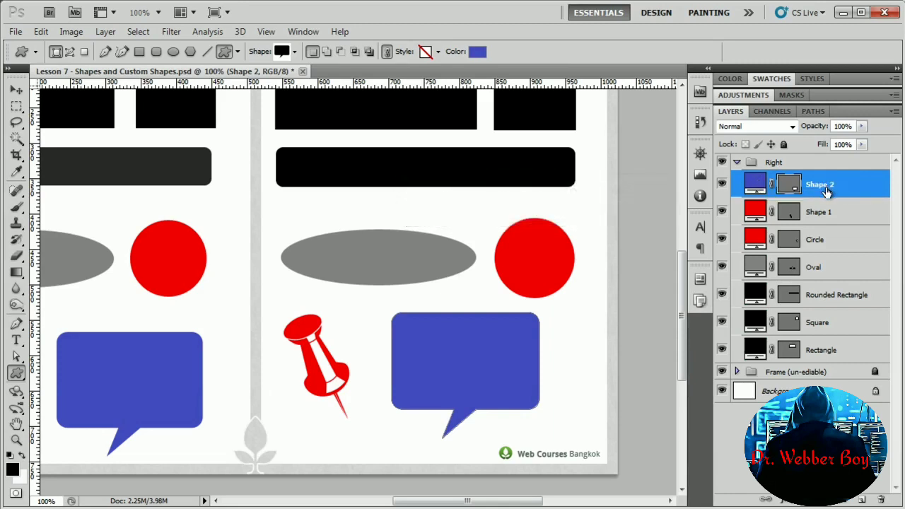
Rename the blue speech bubble's layer as Speach Bubble and the red pushpin's layer as Tac.
double_click(821, 185)
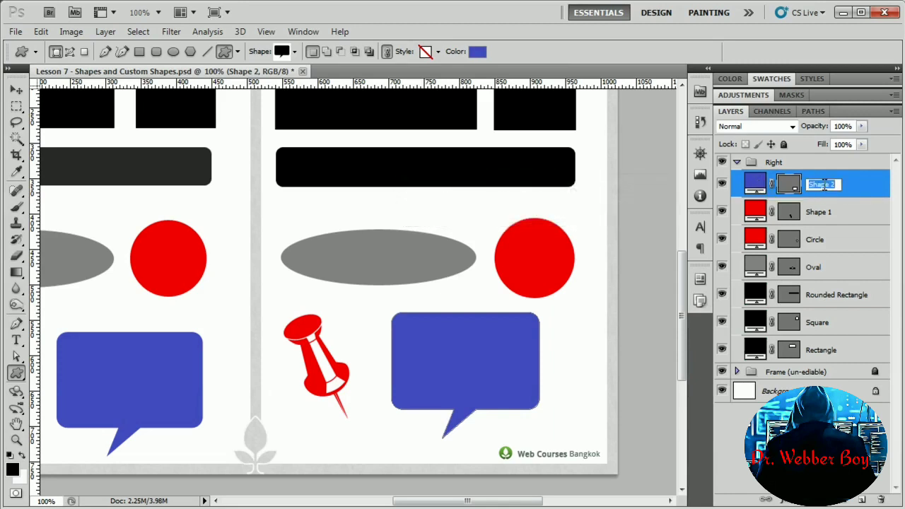
text(Speech Bubb)
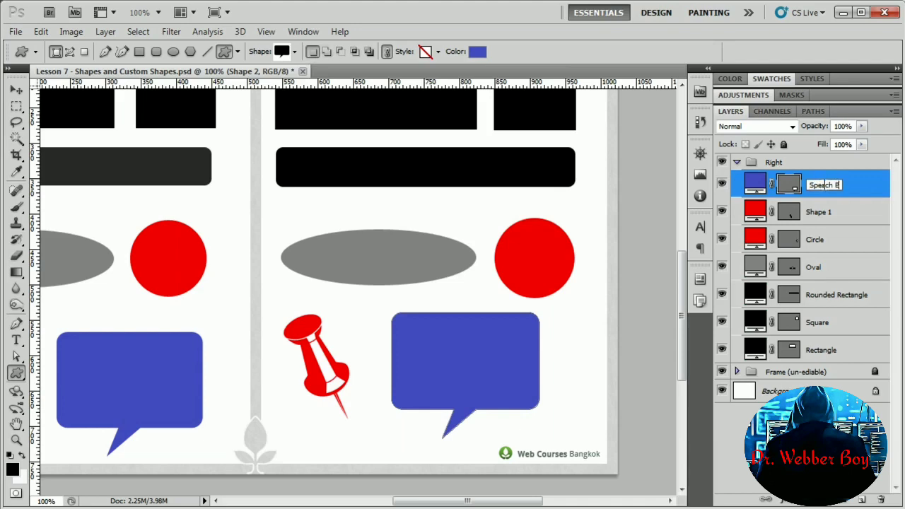
text(le)
key(Return)
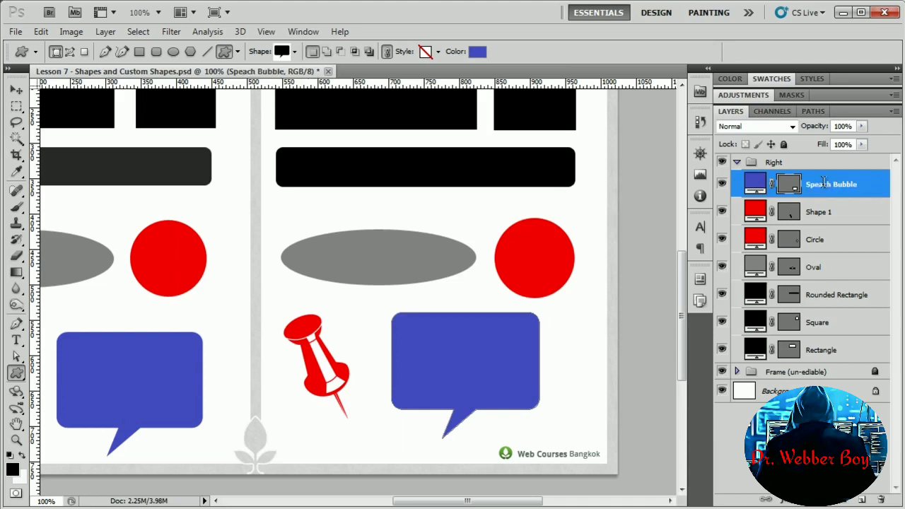
double_click(819, 211)
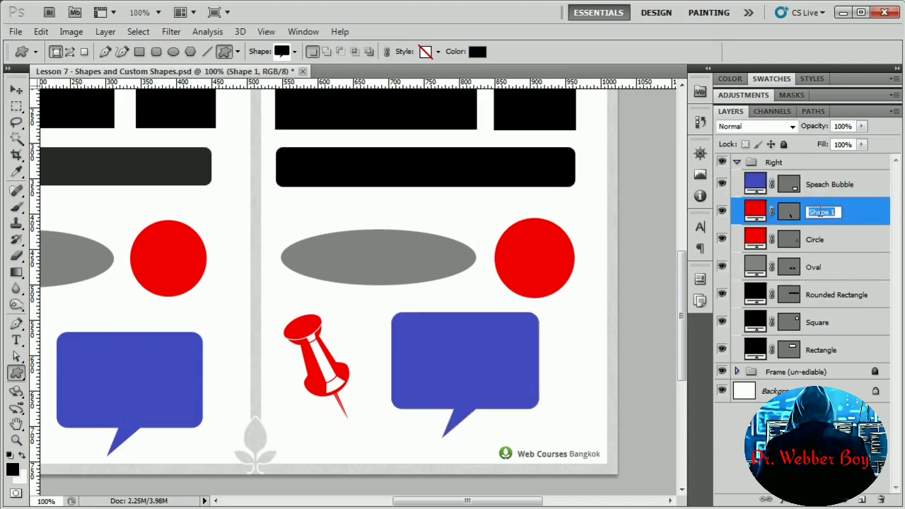
text(Tac)
key(Return)
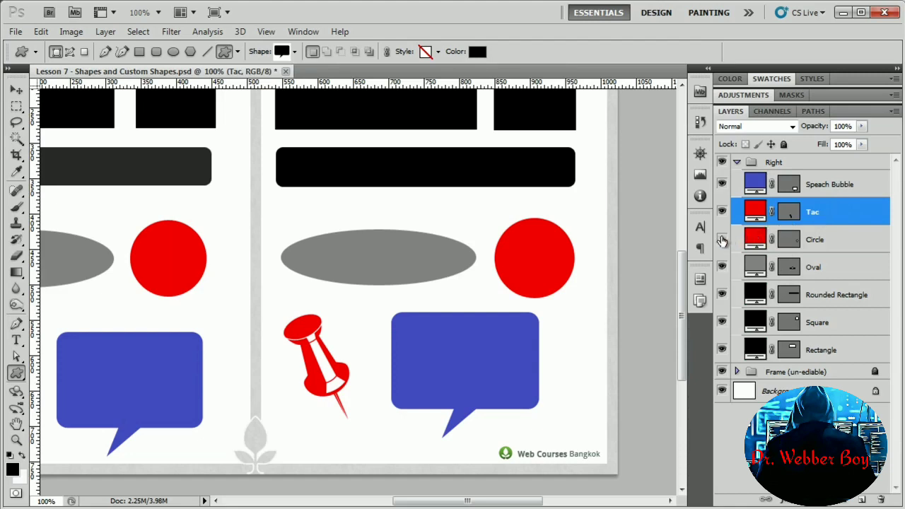
Hide and reshow the Circle layer and the Tac layer in turn to check which shape each one holds.
click(722, 239)
click(722, 239)
click(722, 213)
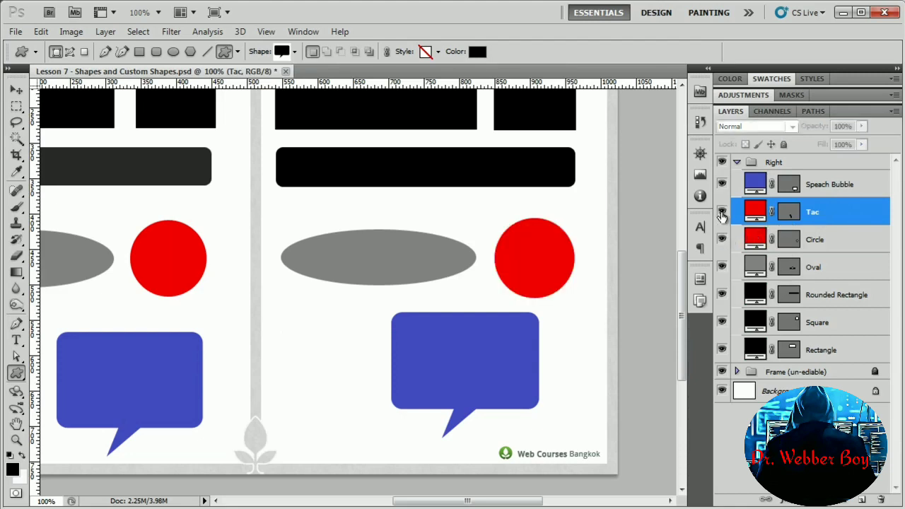
click(722, 212)
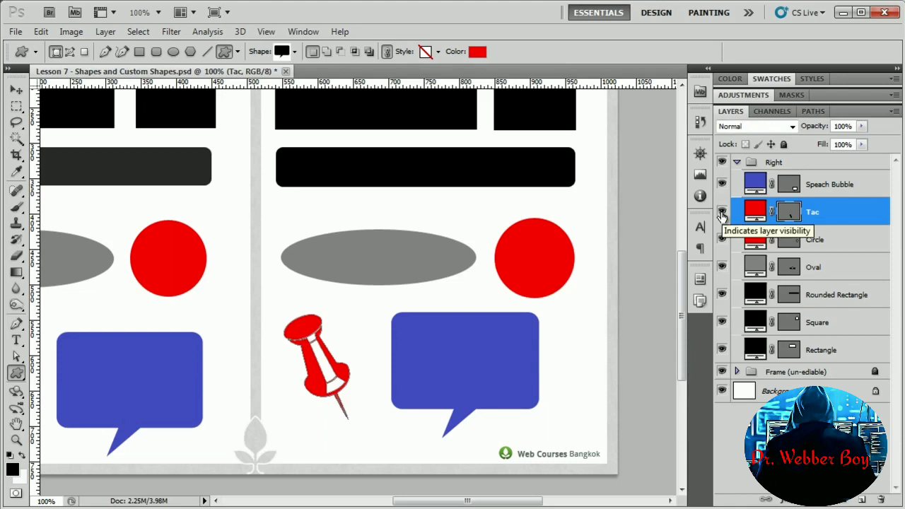